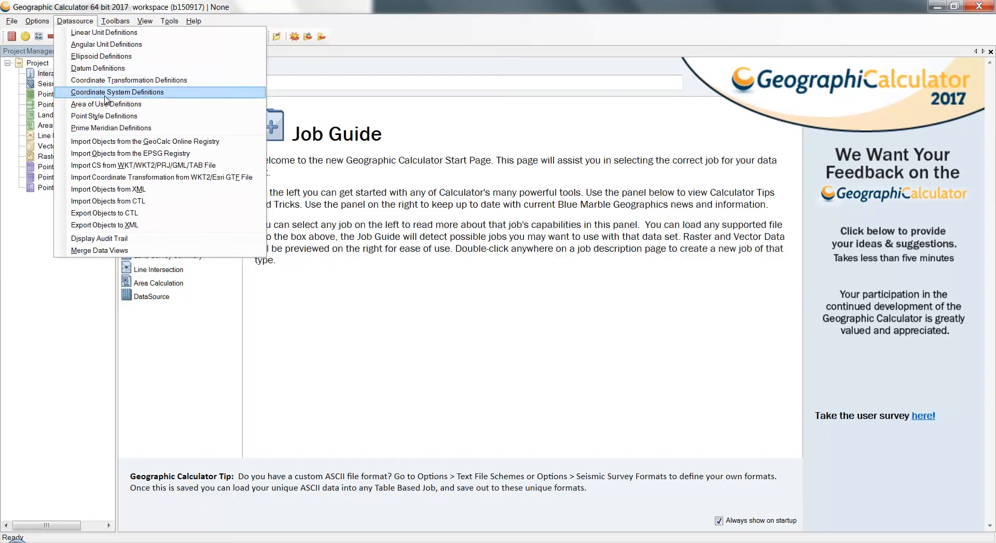
Open the coordinate system definitions and view the complete list, followed by the recently used systems
left_click(106, 94)
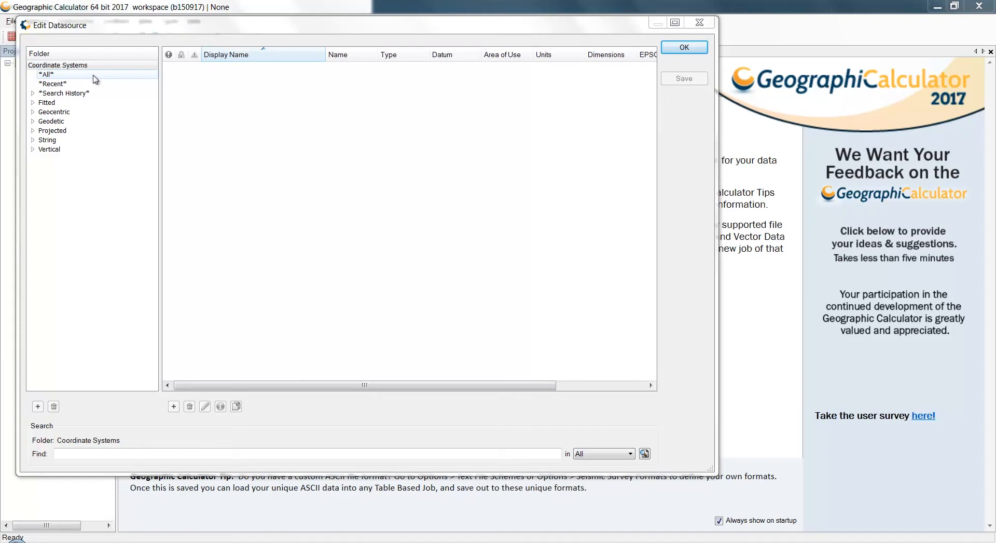
left_click(95, 78)
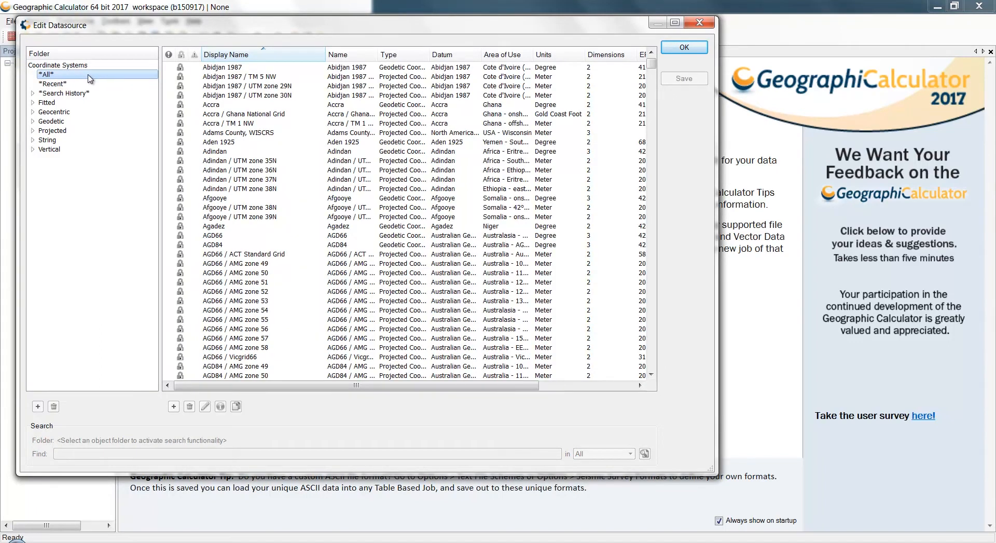
left_click(79, 85)
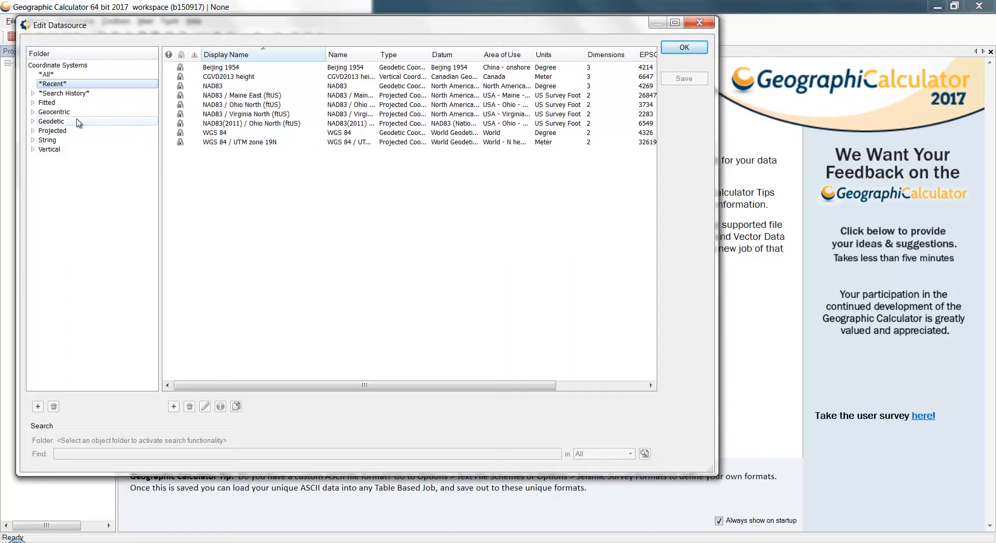
Search the Geodetic coordinate systems for "WGS 84"
left_click(79, 122)
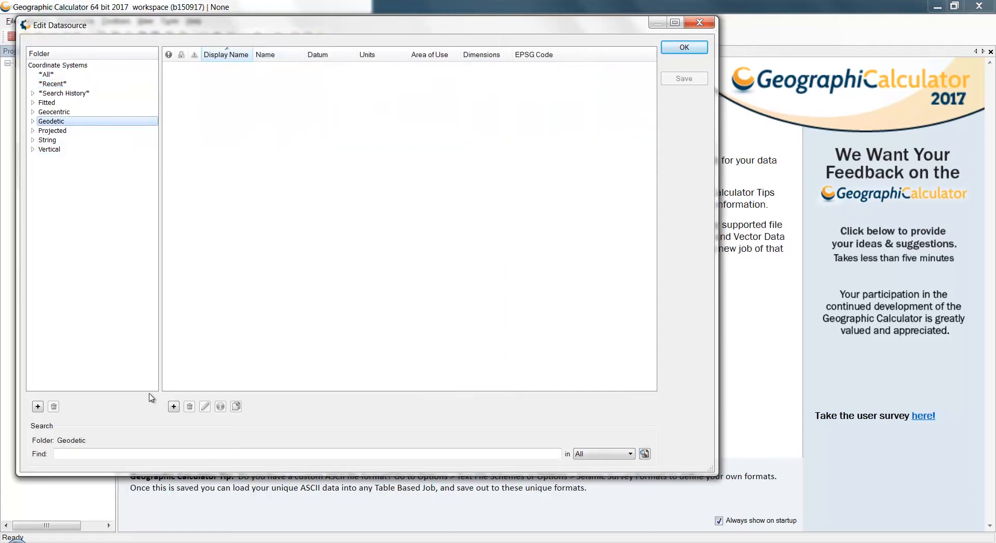
left_click(136, 454)
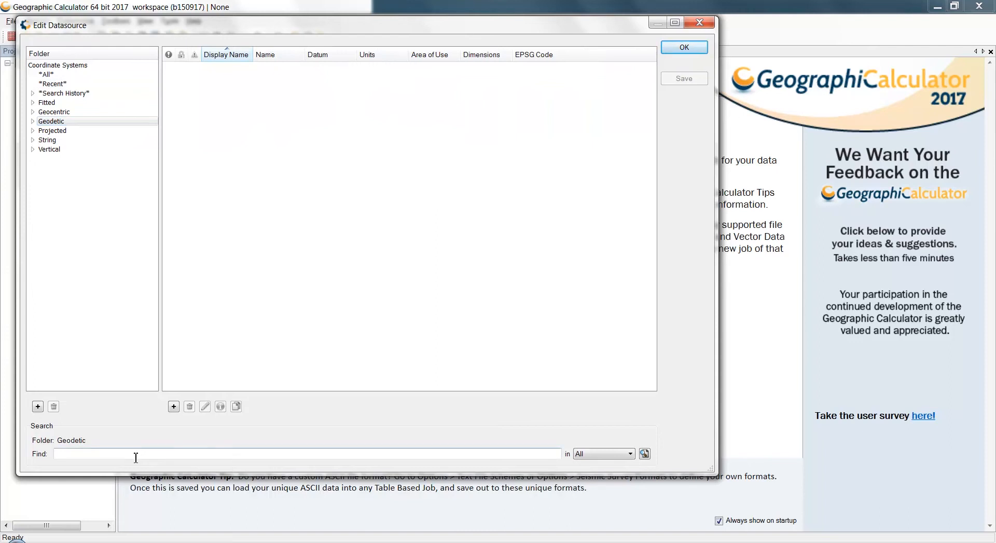
type("WGS 84")
key("Return")
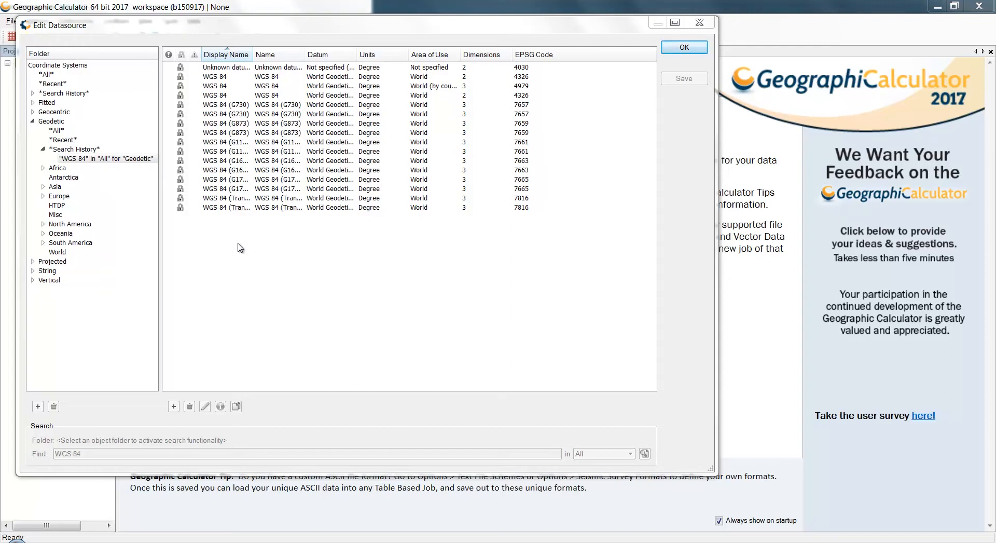
List the NAD83 systems of the projected UTM group, enlarging the window and widening the Area of Use column to show its full text
left_click(33, 263)
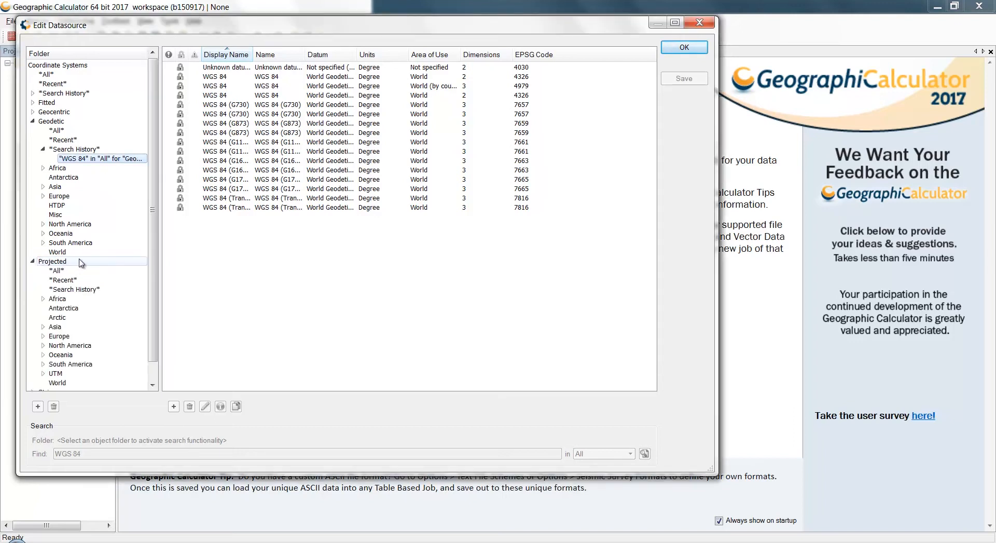
scroll(80, 262, "down", 1)
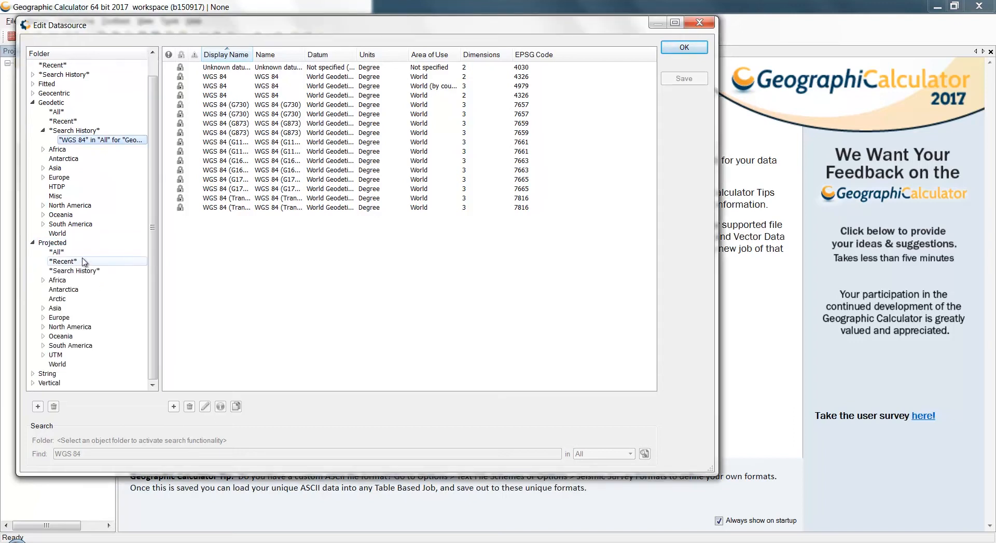
left_click(43, 355)
scroll(62, 352, "down", 1)
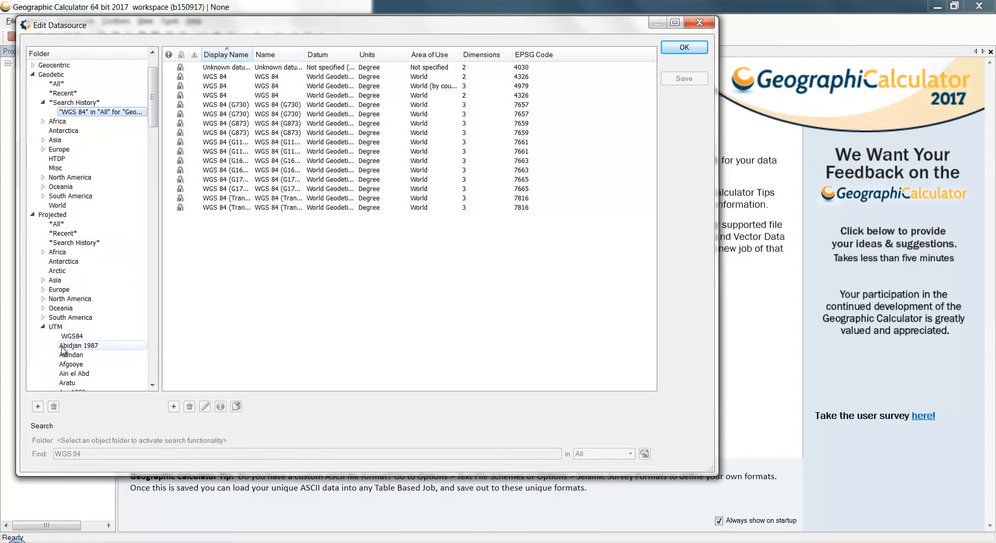
scroll(63, 351, "down", 18)
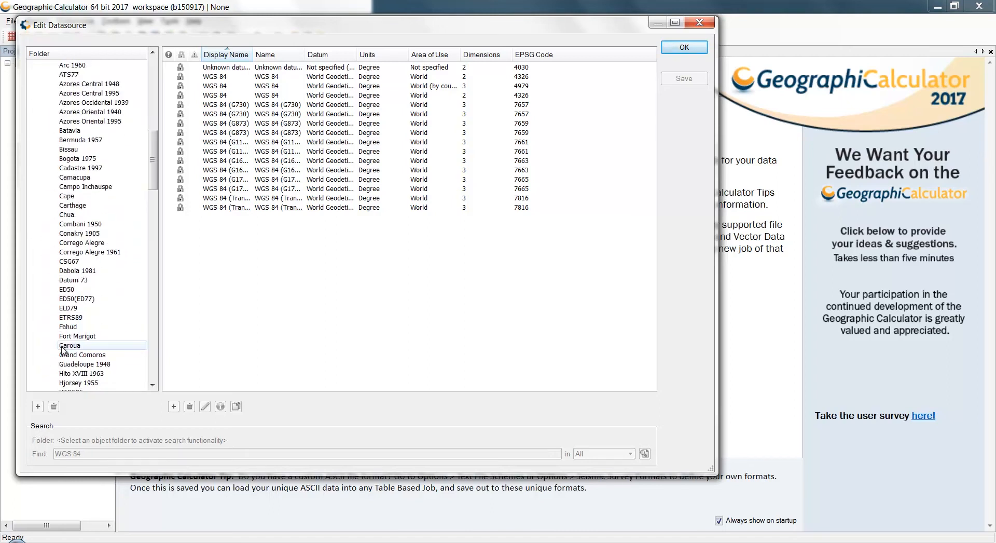
scroll(63, 351, "down", 11)
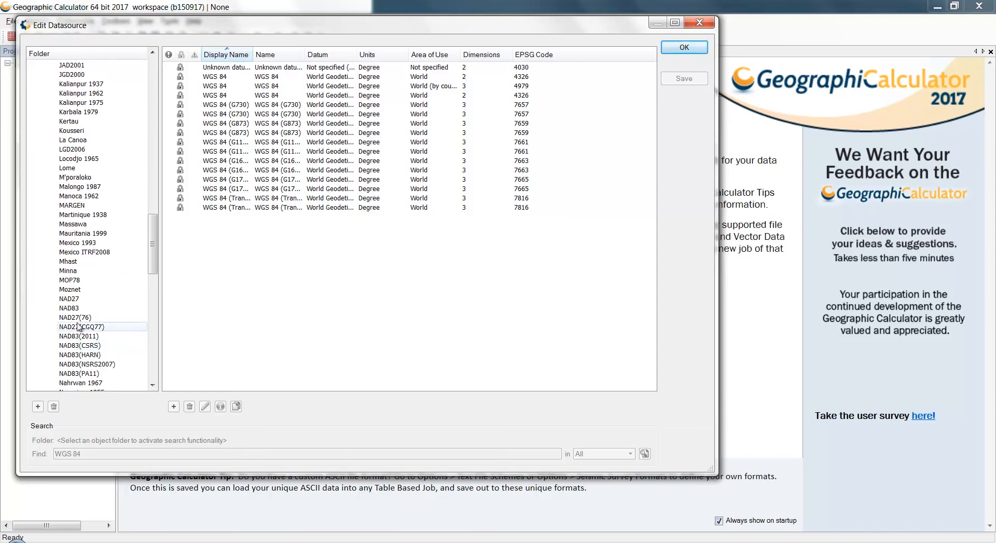
left_click(79, 311)
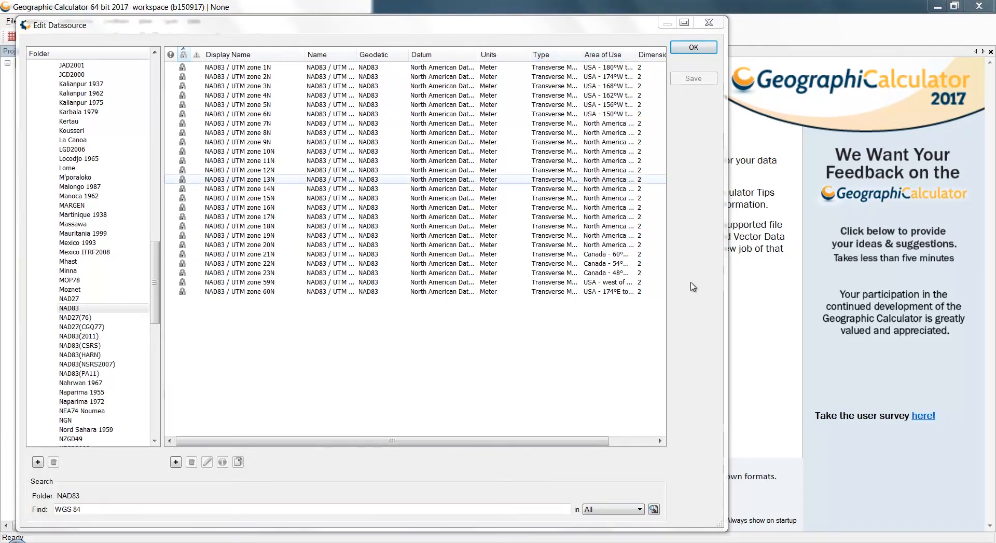
left_click_drag(724, 524, 962, 539)
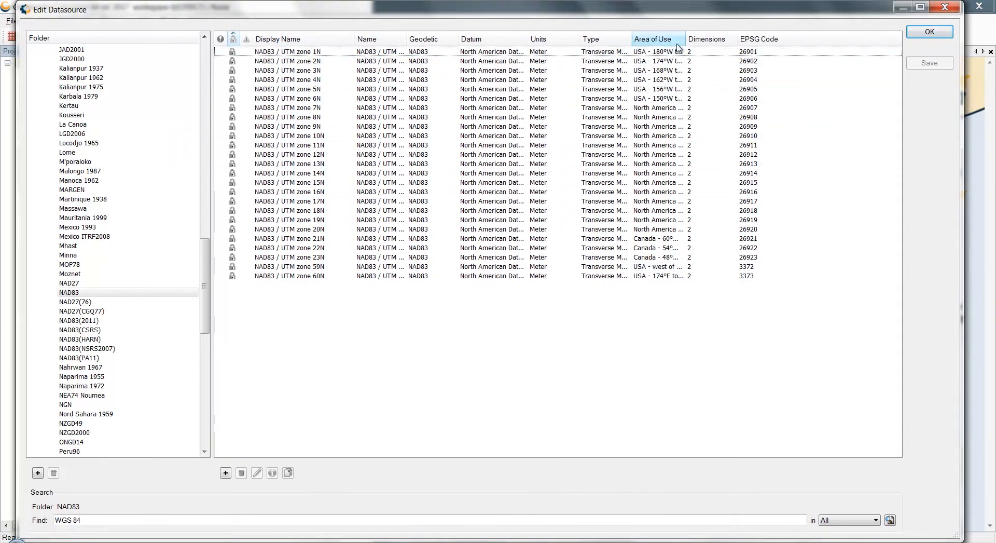
left_click_drag(690, 36, 793, 41)
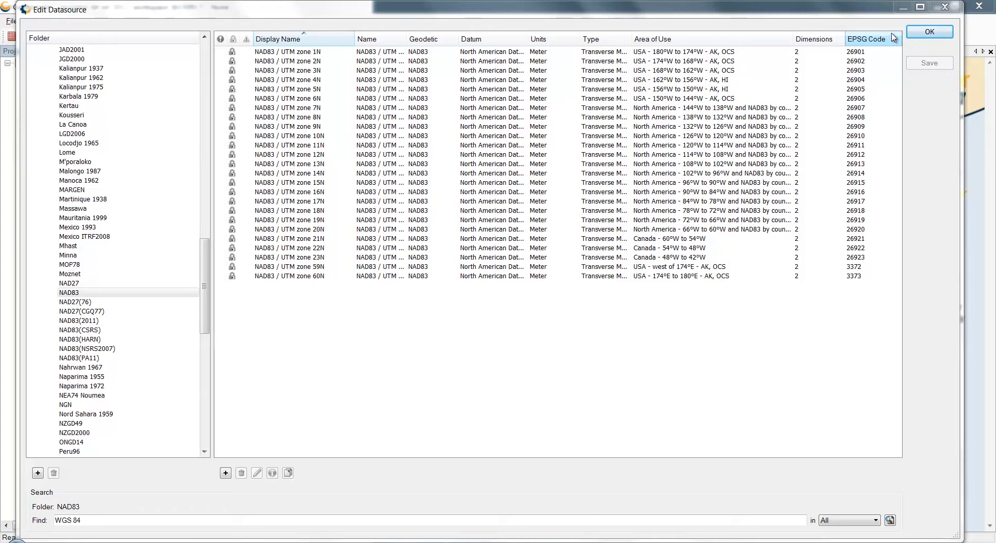
View the info of NAD83 / UTM zone 19N, examining its identification, revision history and definition
right_click(292, 223)
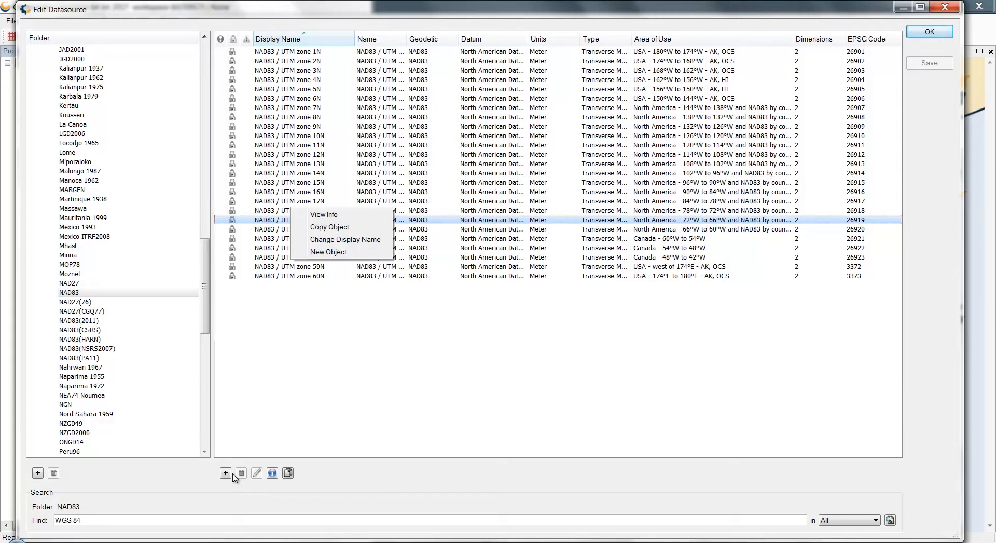
left_click(342, 217)
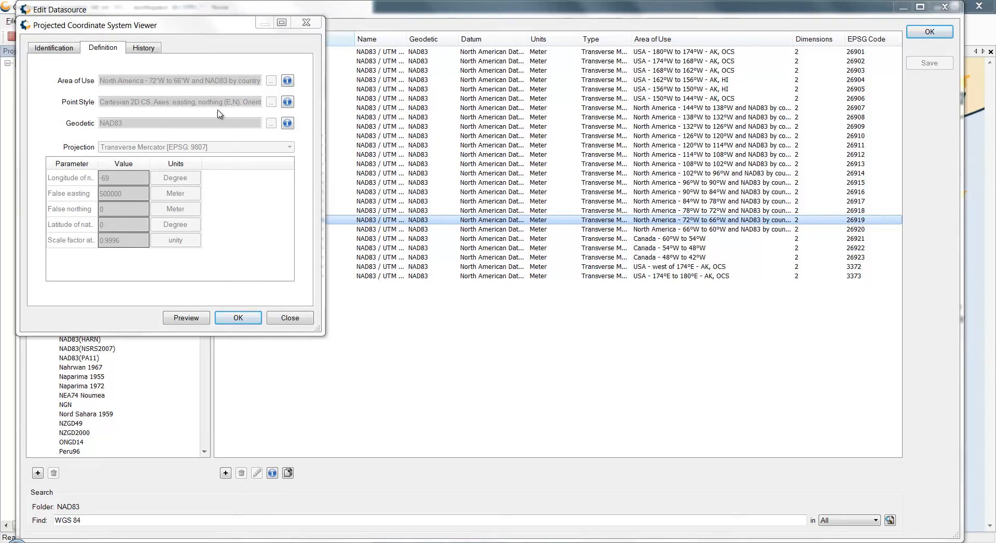
left_click(54, 48)
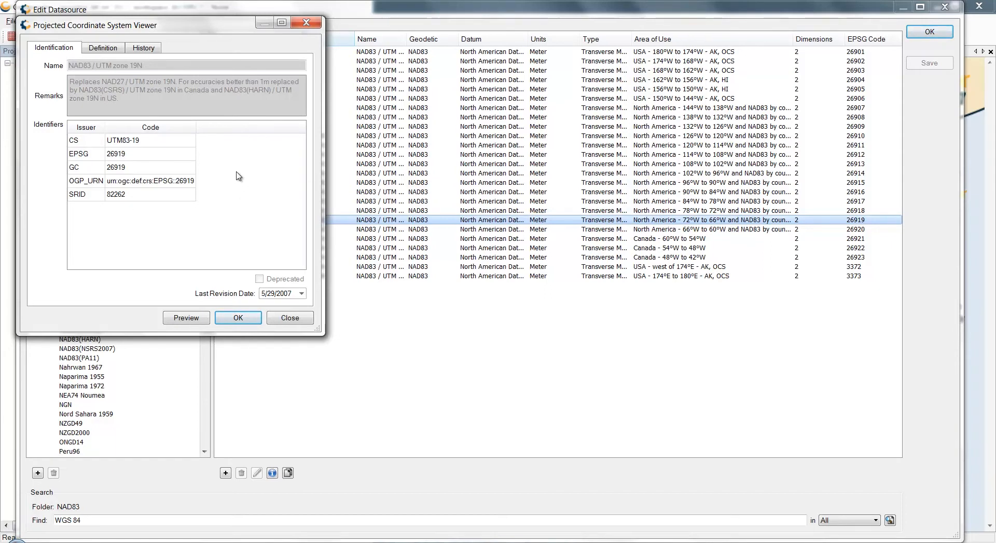
left_click(149, 51)
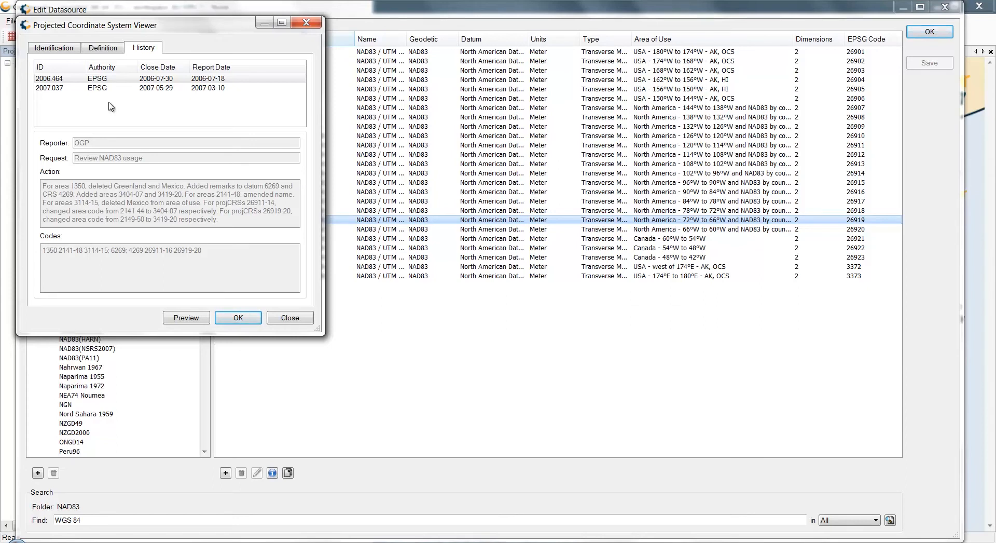
left_click(99, 50)
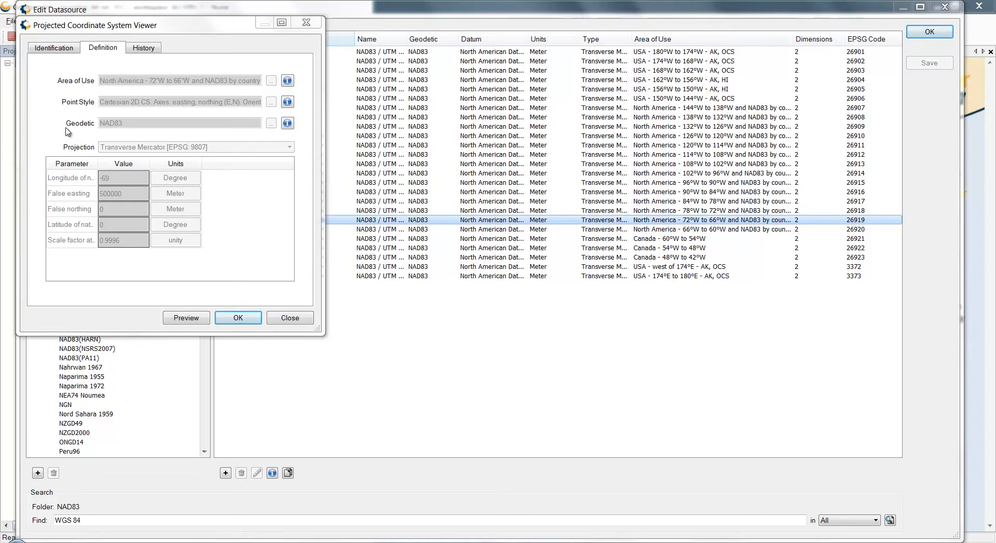
Examine the zone 19N area of use, including its history, extents and boundary polygon on the map
left_click(288, 84)
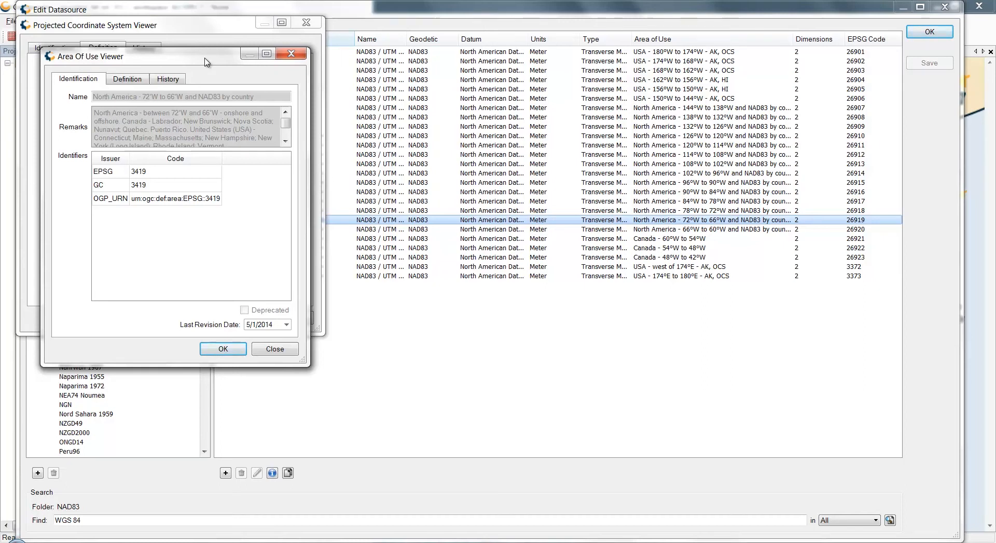
left_click(172, 79)
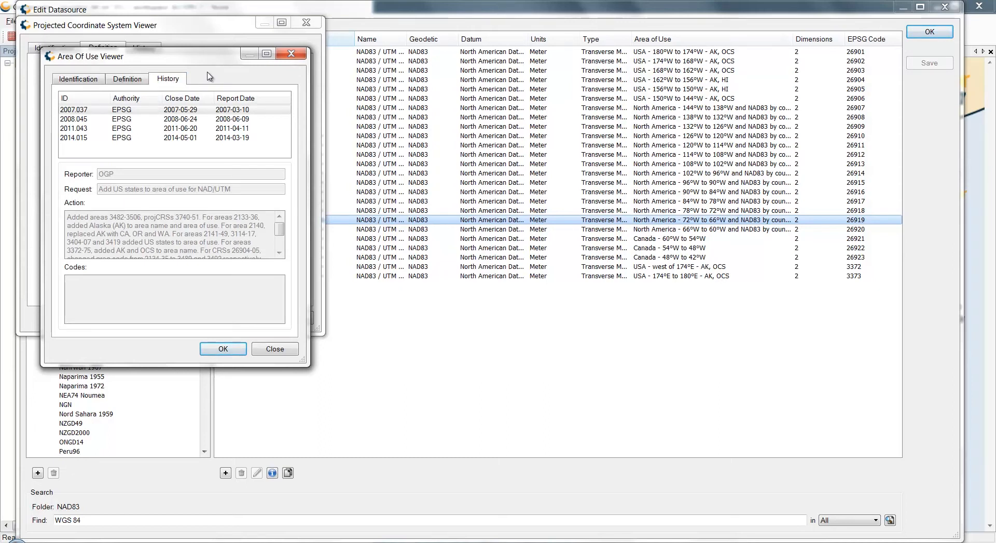
left_click(138, 79)
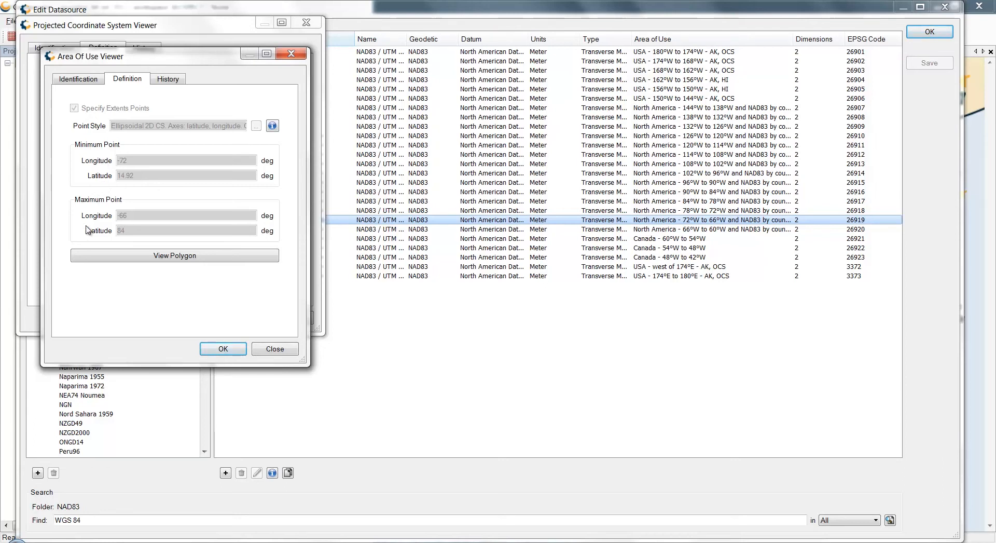
left_click(187, 262)
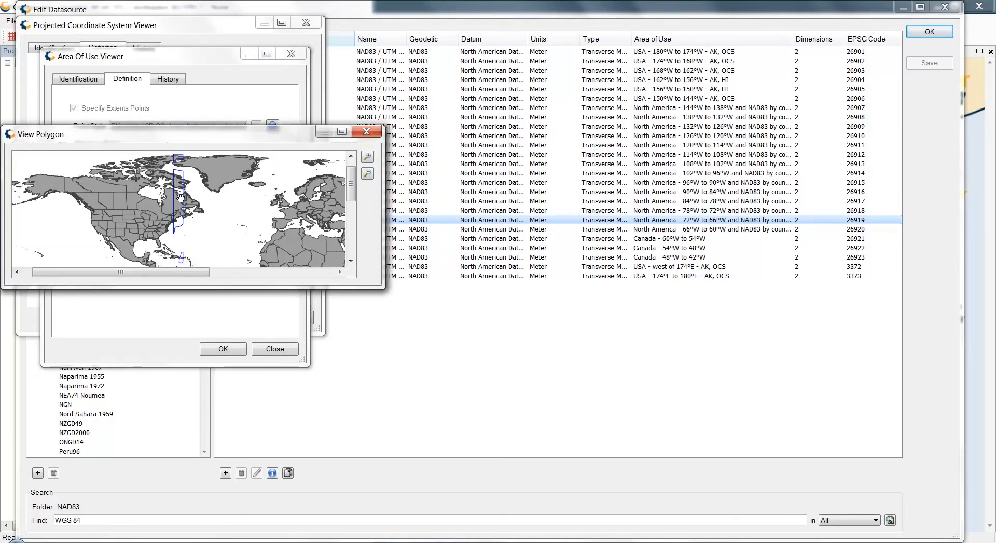
scroll(180, 197, "up", 4)
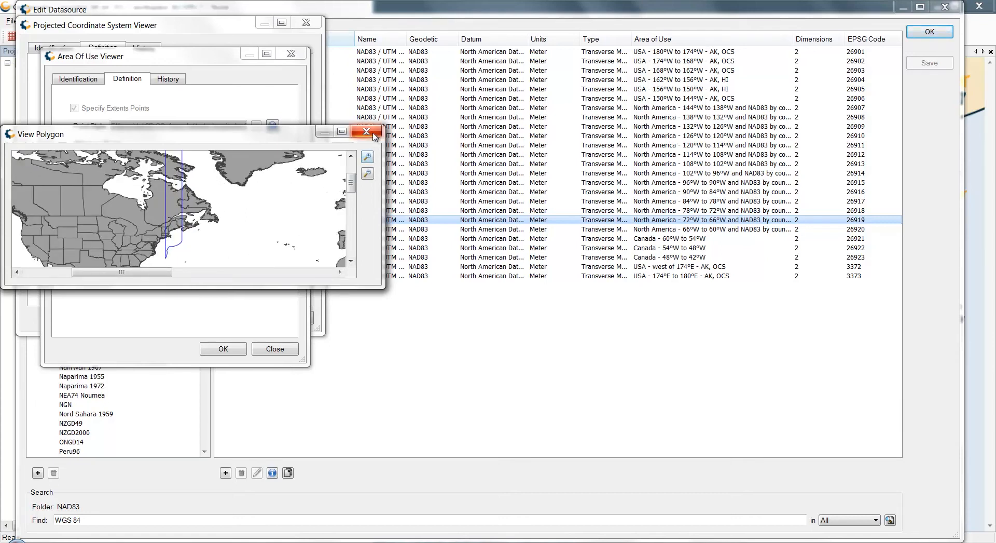
left_click(366, 132)
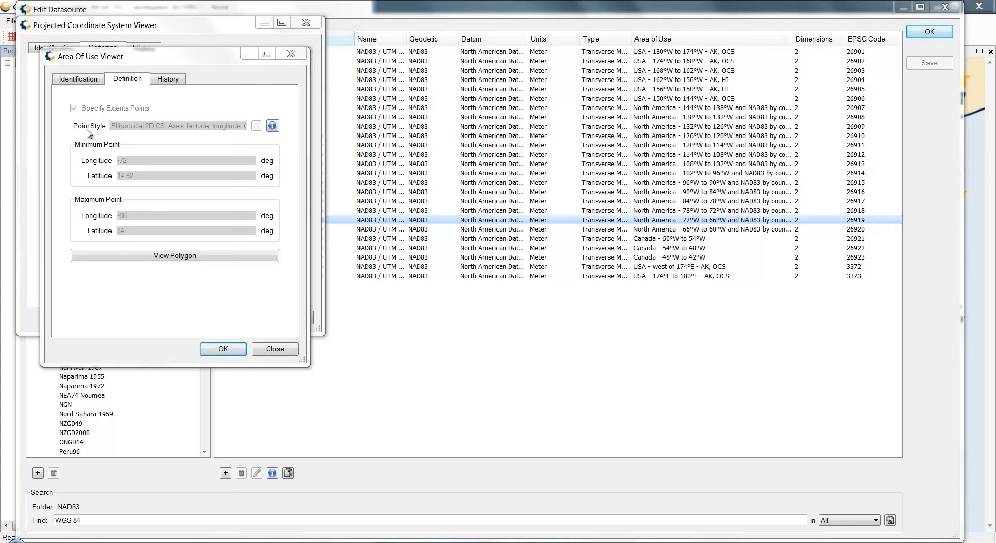
Examine the point style definitions of the area of use and of the projected coordinate system
left_click(272, 126)
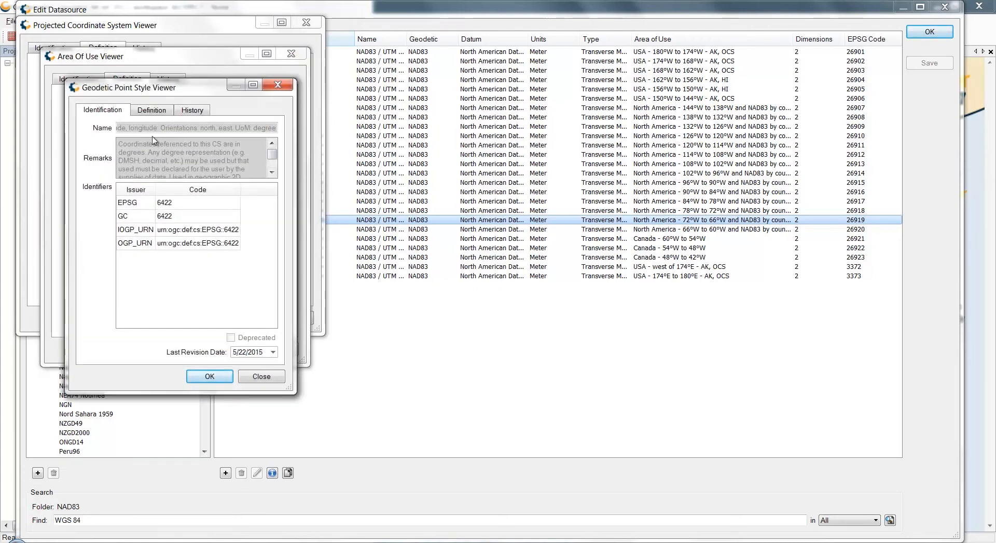
left_click(161, 111)
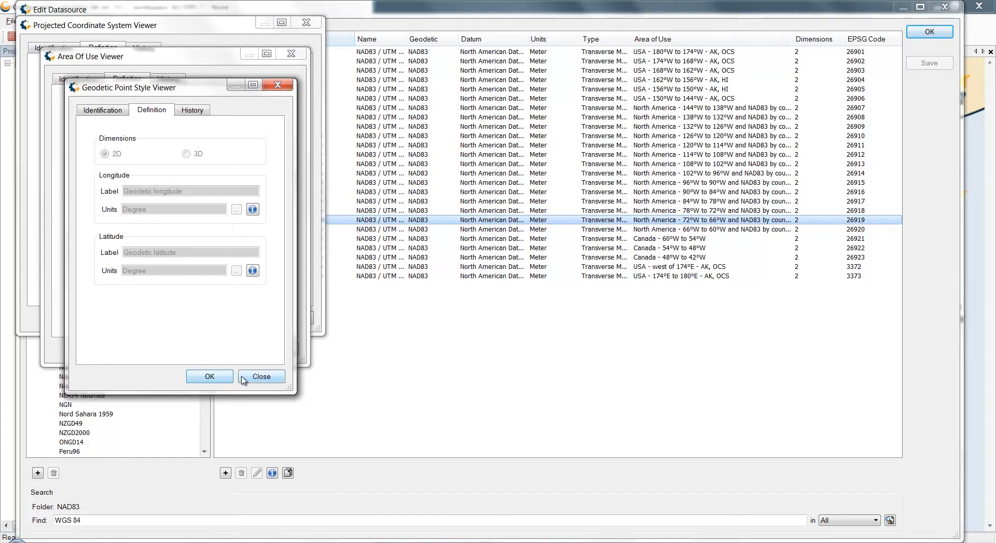
left_click(258, 377)
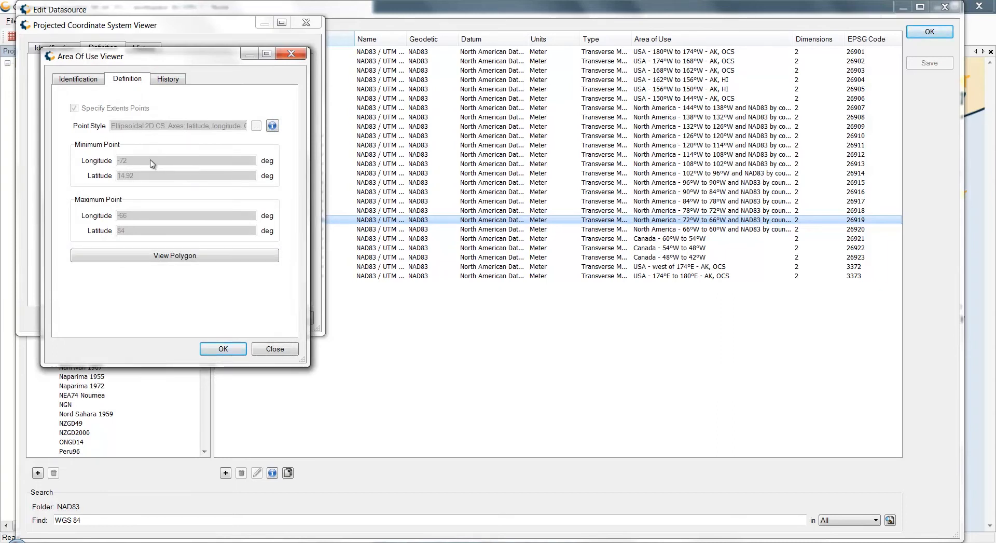
left_click(291, 56)
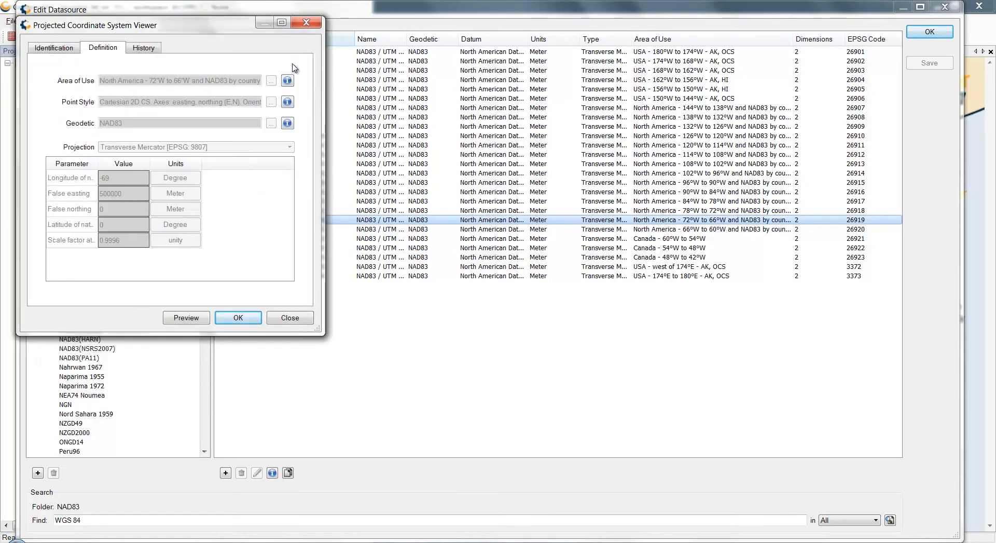
left_click(288, 102)
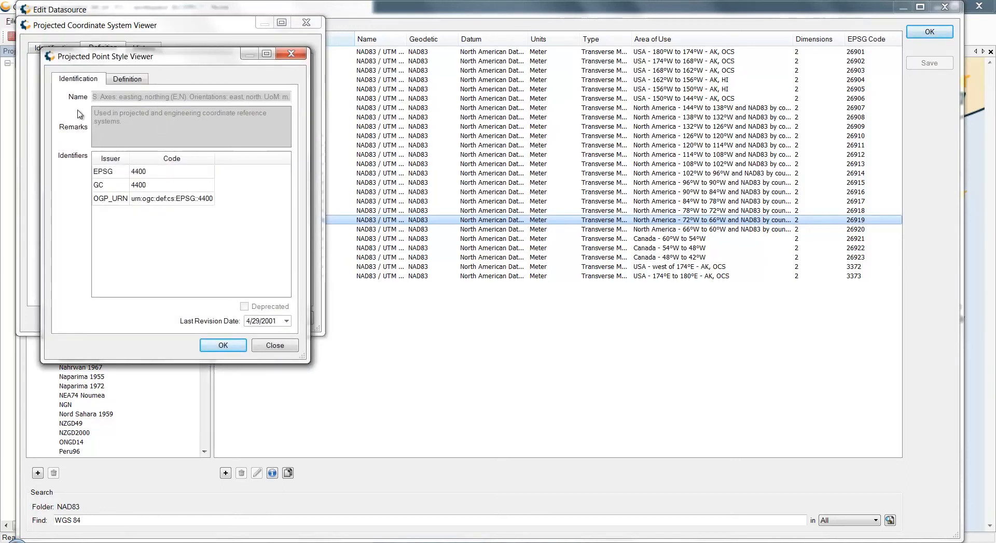
left_click(135, 82)
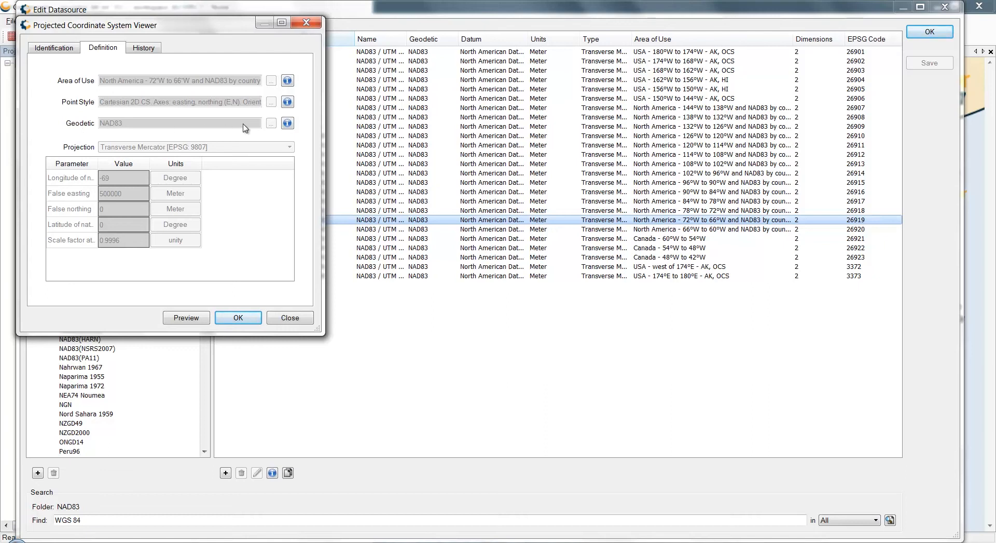
Examine the NAD83 geodetic system's identification, history and definition, including the dimensions and axis units of its point style
left_click(287, 124)
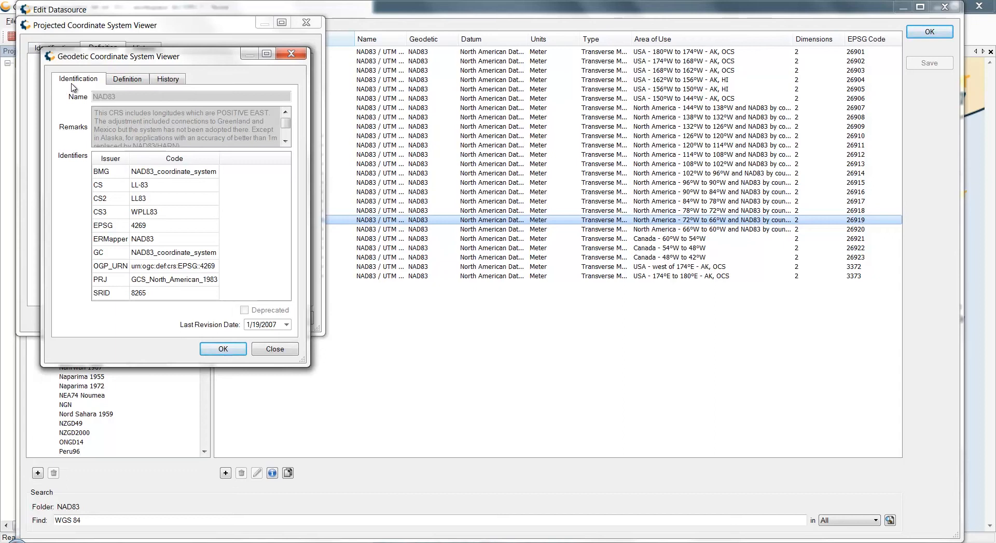
left_click(168, 80)
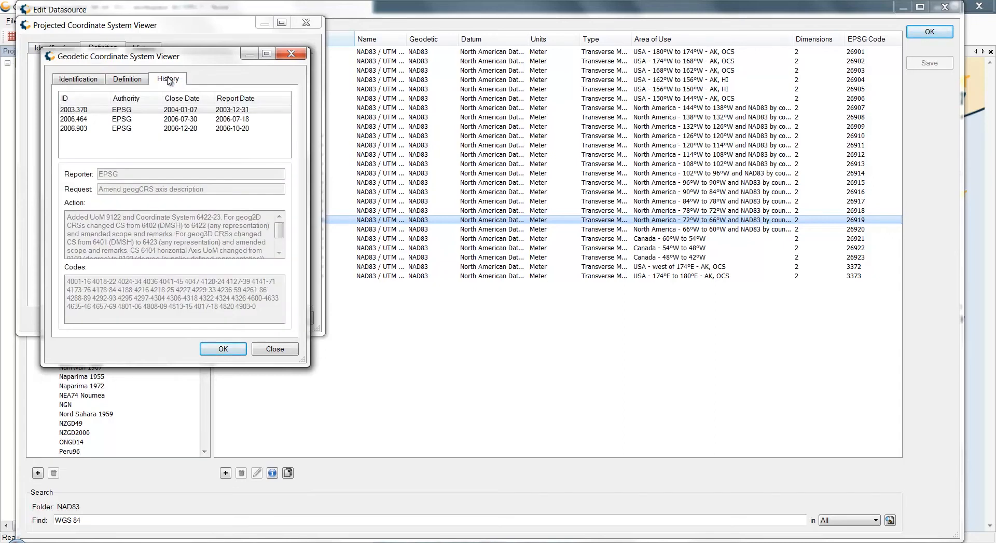
left_click(129, 80)
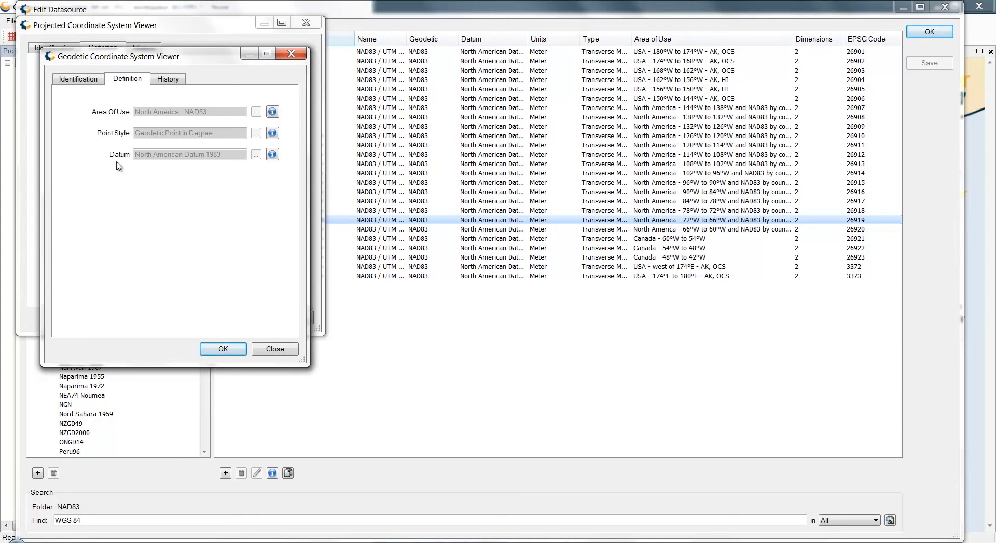
left_click(272, 134)
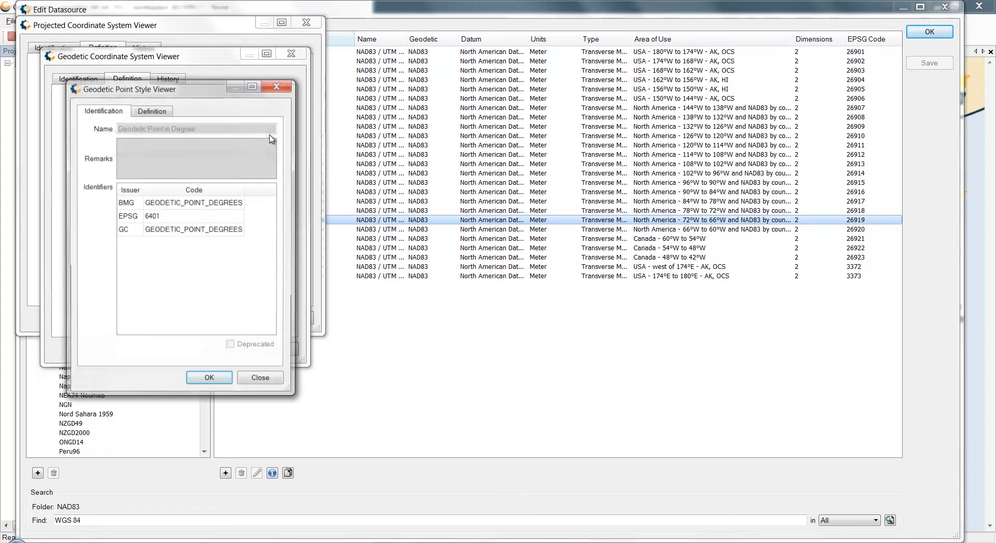
left_click(166, 111)
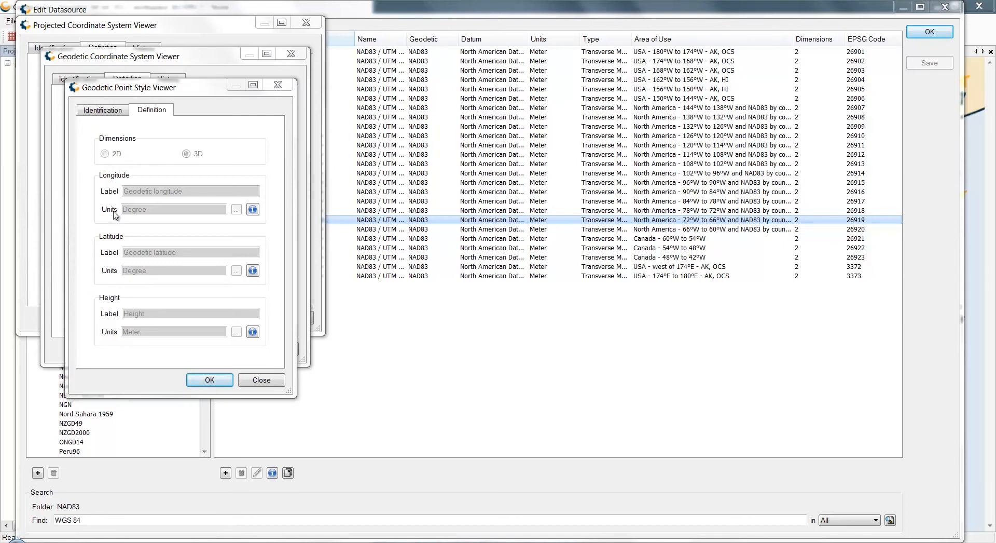
left_click(288, 88)
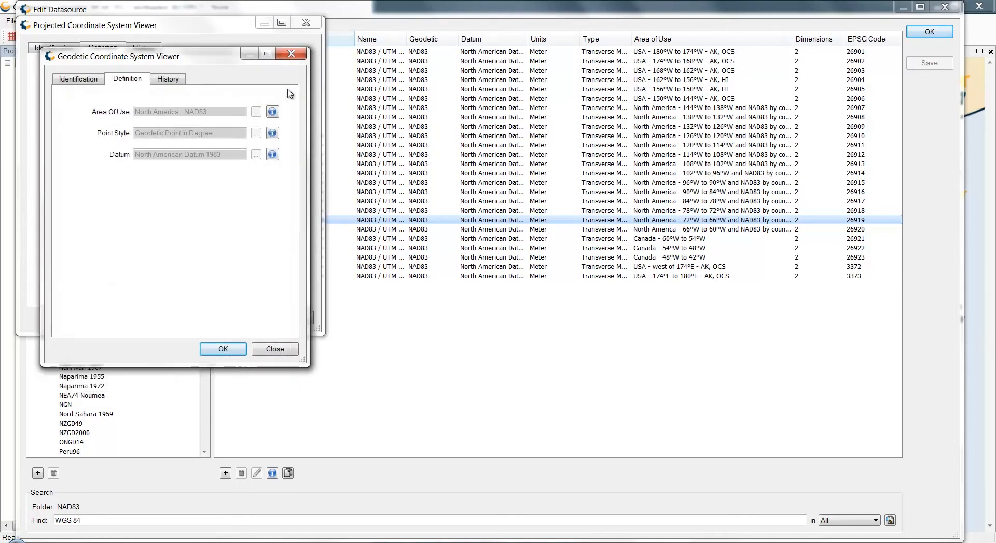
Inspect the North American Datum 1983 and the axes and inverse flattening of its GRS 1980 ellipsoid
left_click(272, 155)
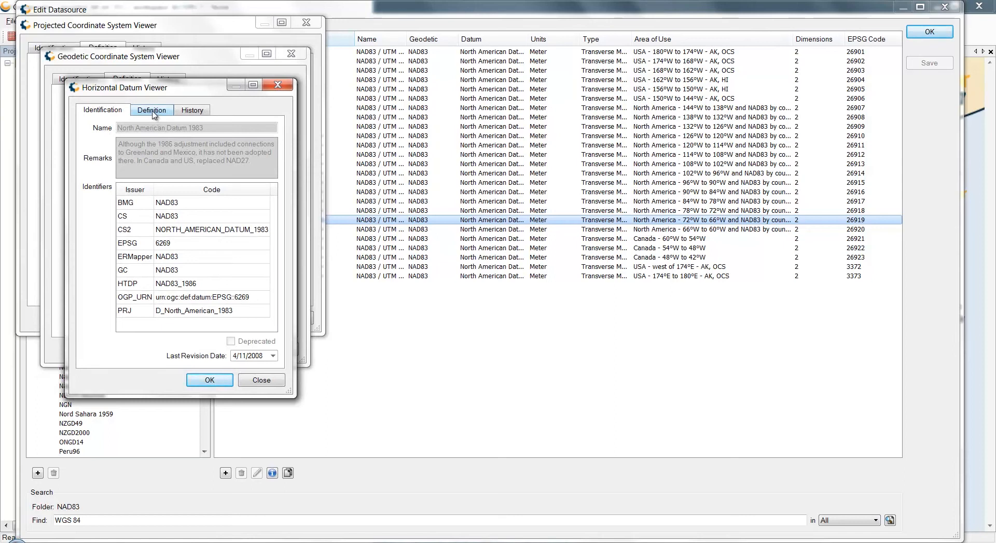
left_click(152, 111)
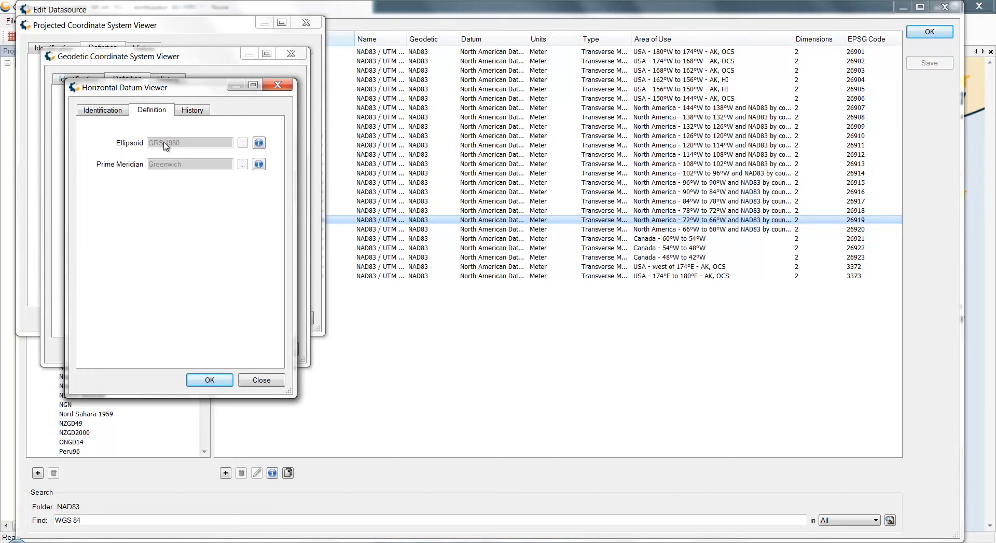
left_click(259, 145)
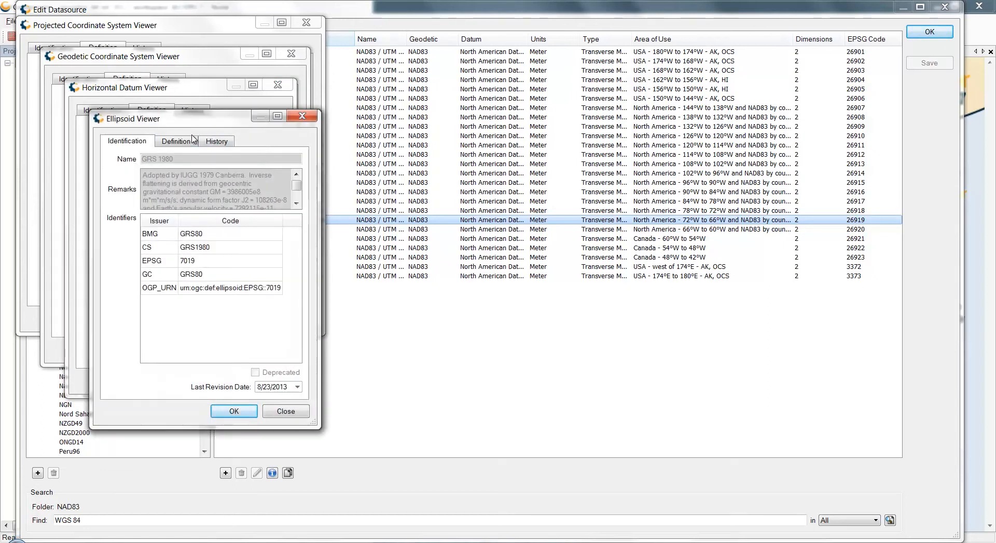
left_click(177, 141)
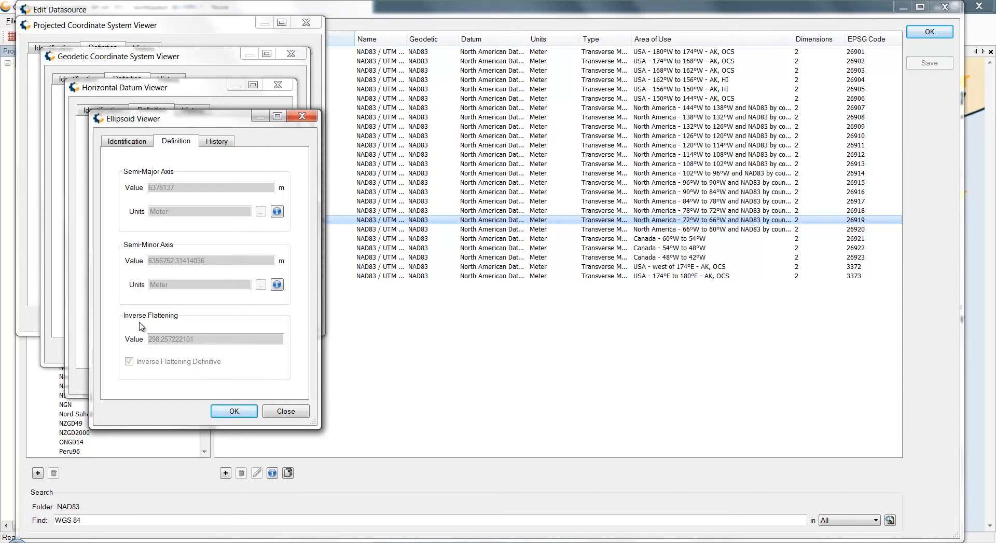
left_click(301, 116)
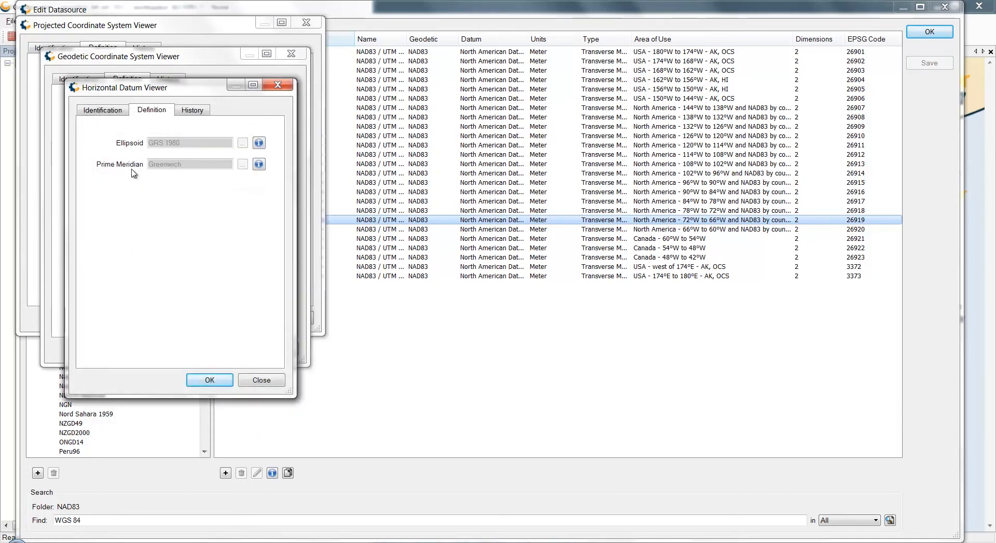
Examine the longitude definition of the datum's Greenwich prime meridian, and close all viewers back to the datasource list
left_click(258, 164)
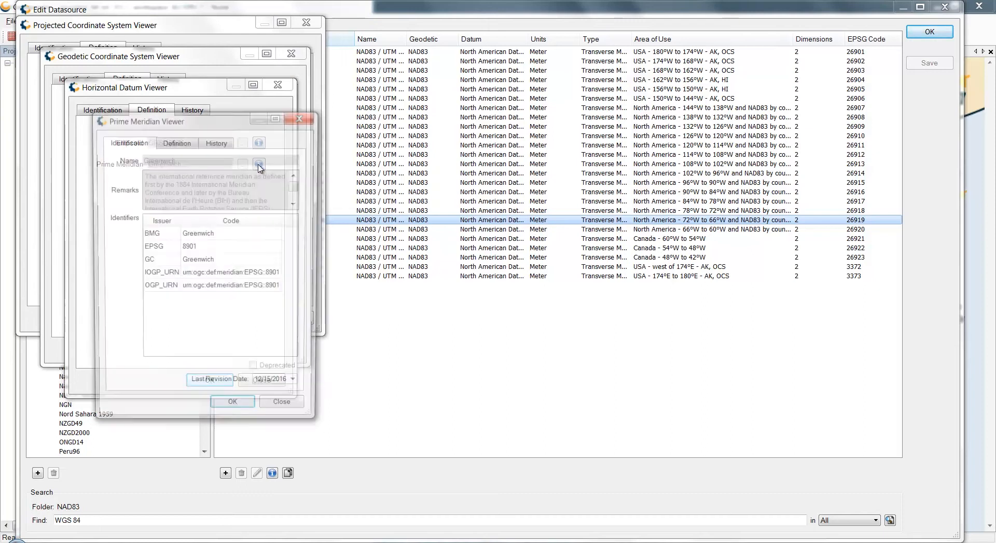
left_click(183, 142)
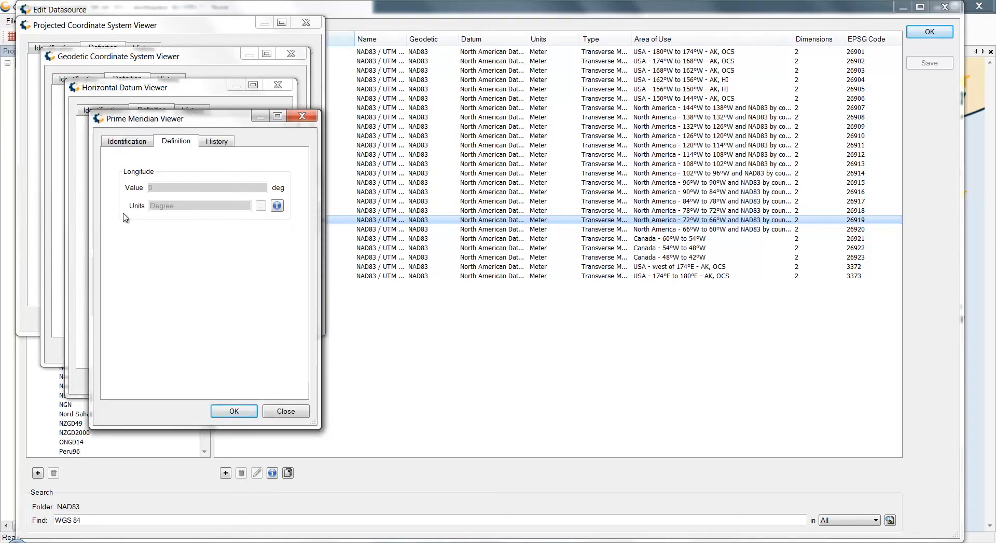
left_click(301, 116)
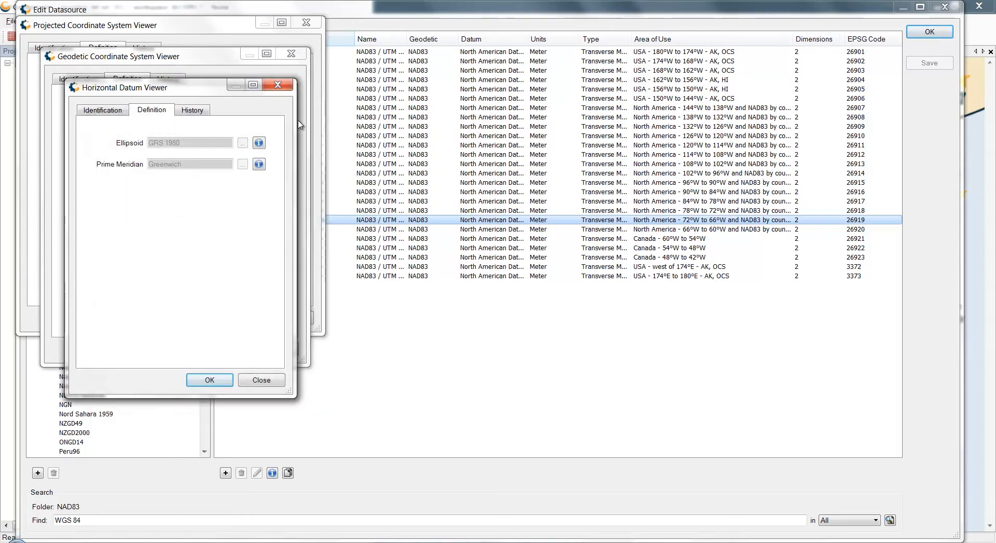
left_click(283, 89)
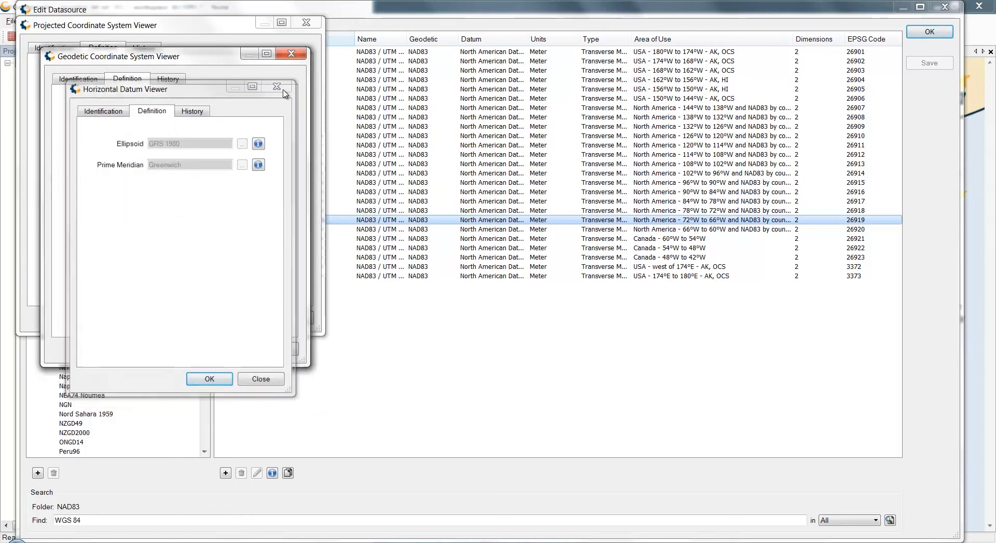
left_click(289, 58)
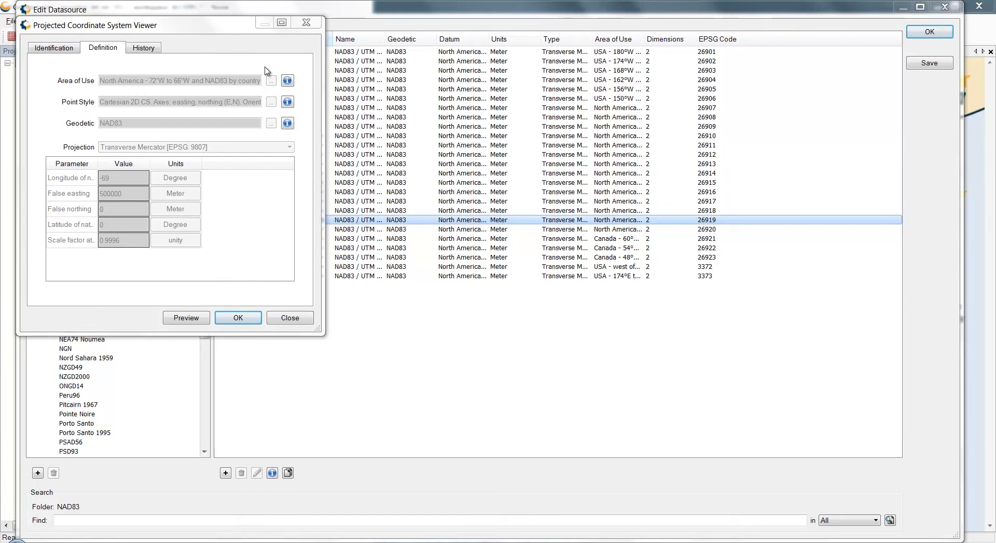
left_click(306, 23)
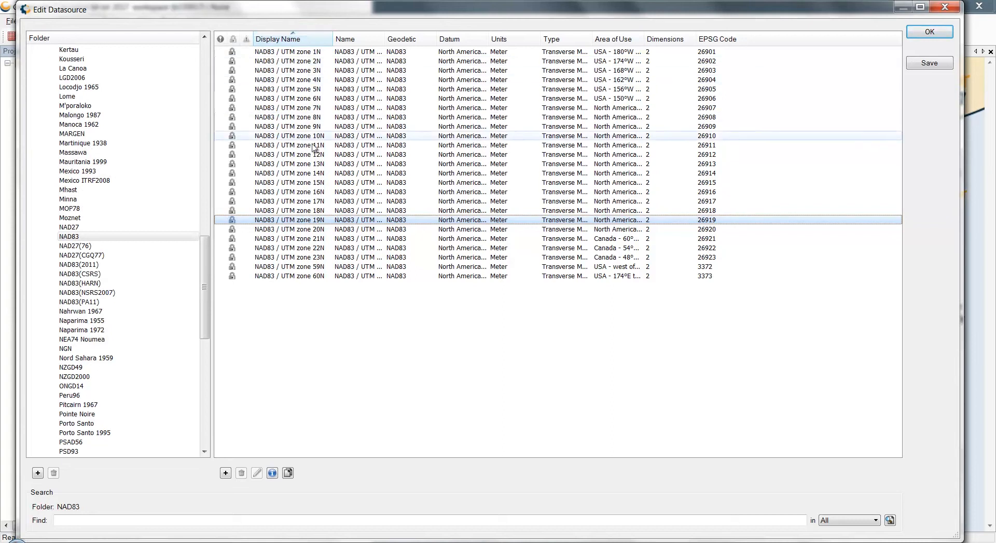
Copy NAD83 / UTM zone 19N as a new system named "Custom NAD83 / UTM zone 19N", reviewing its projection parameters before accepting it
right_click(328, 223)
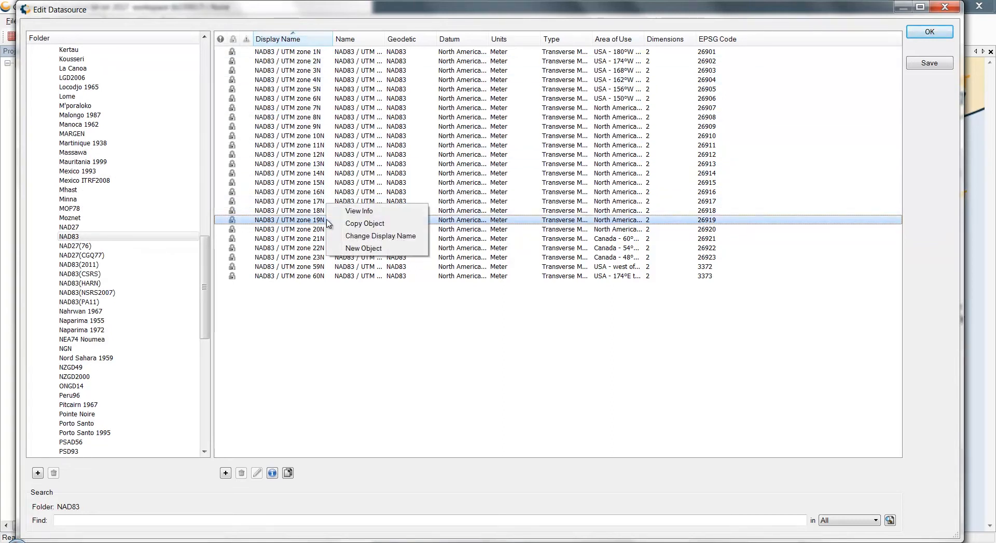
left_click(357, 224)
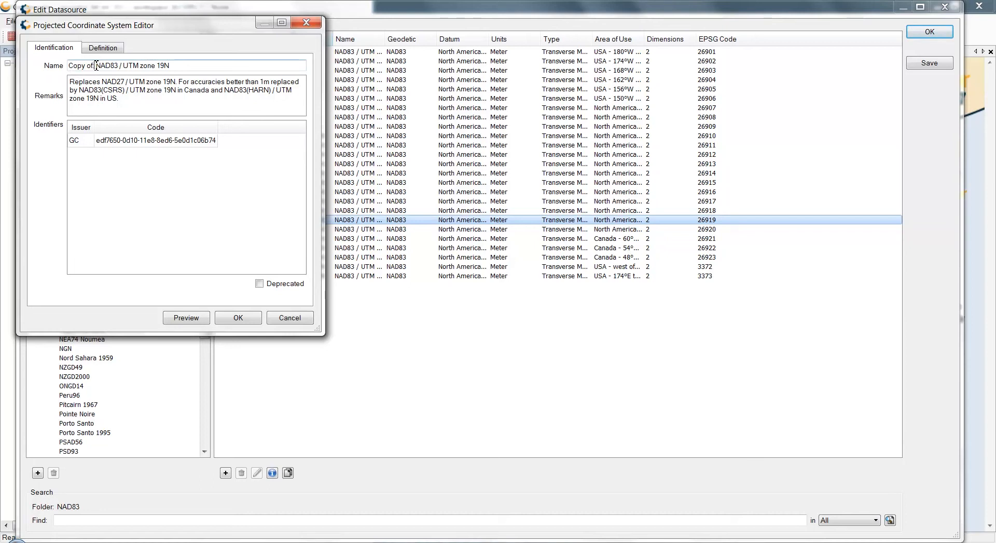
left_click_drag(96, 65, 56, 66)
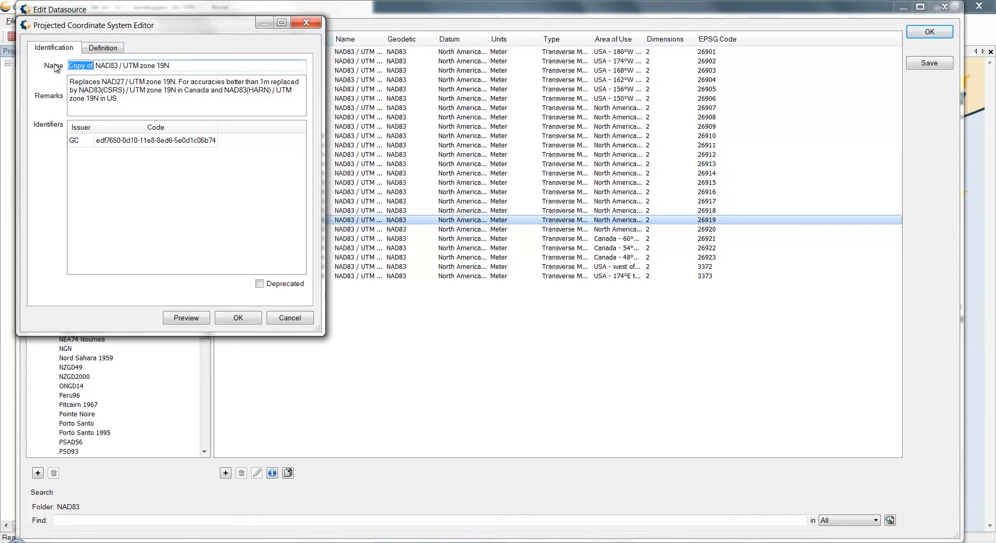
type("Custo")
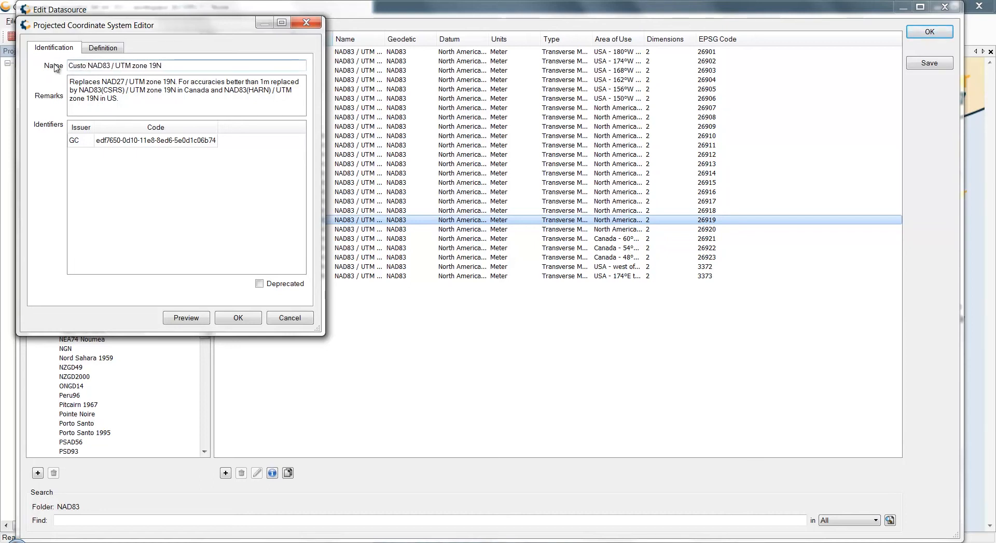
type("m")
left_click(95, 51)
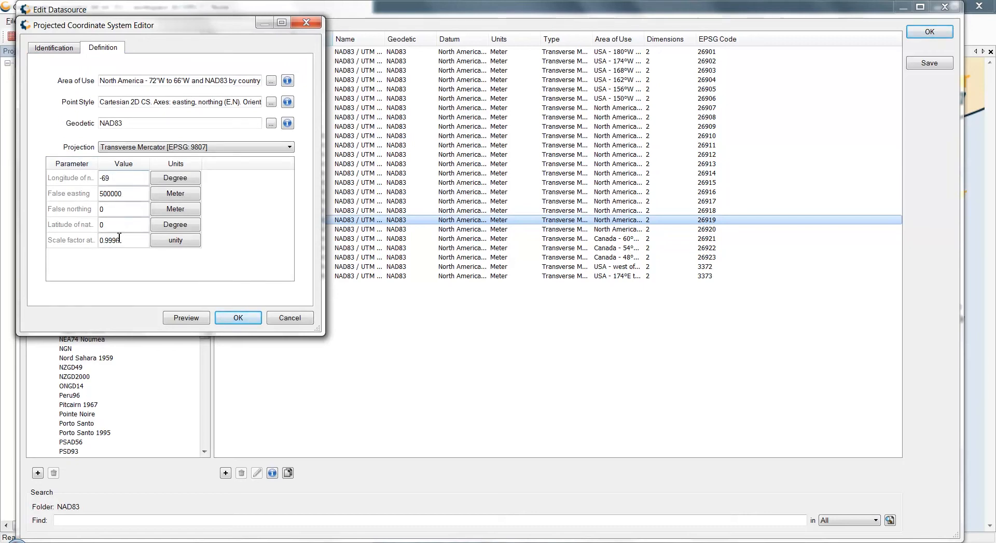
left_click(135, 194)
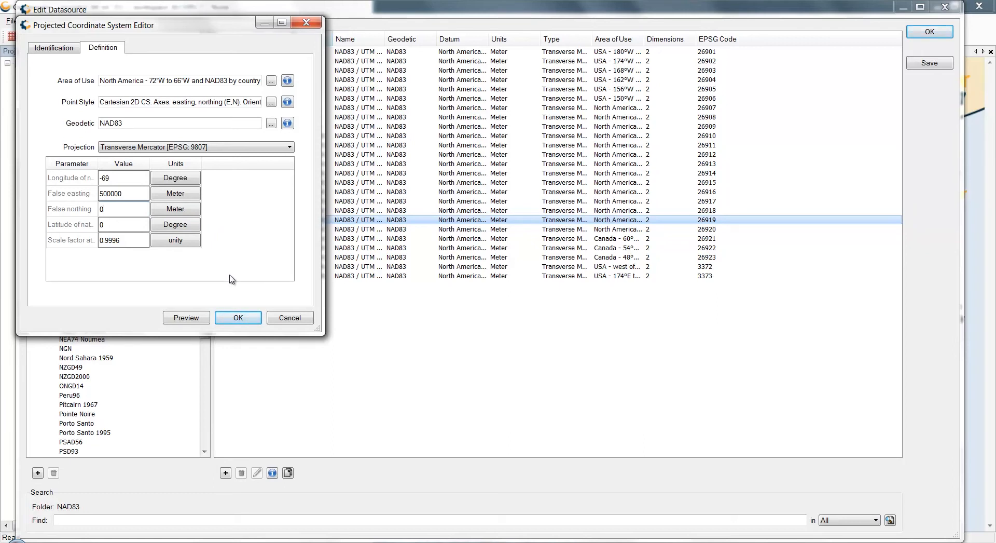
left_click(238, 318)
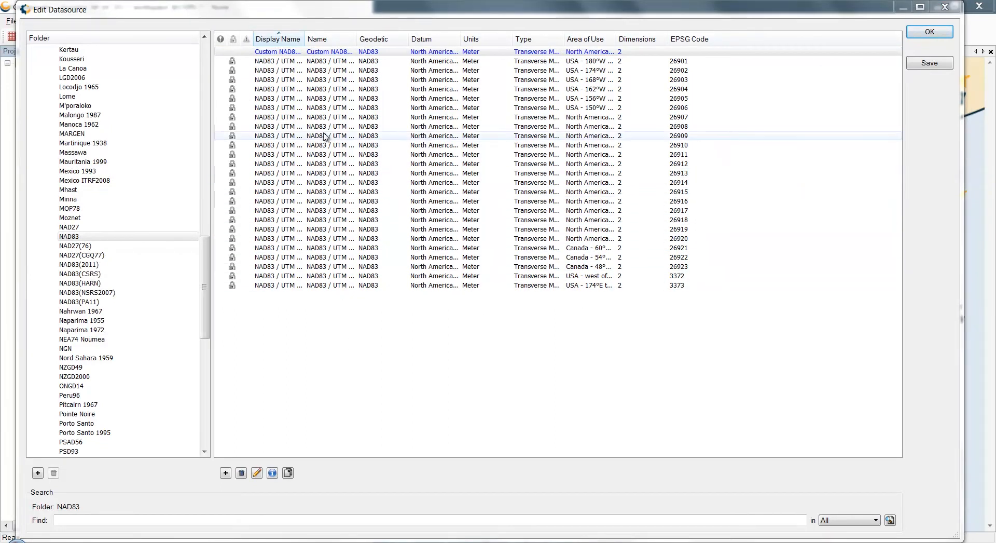
Finish editing the datasource and save the changes to custom.xml and view.xvw
left_click(393, 53)
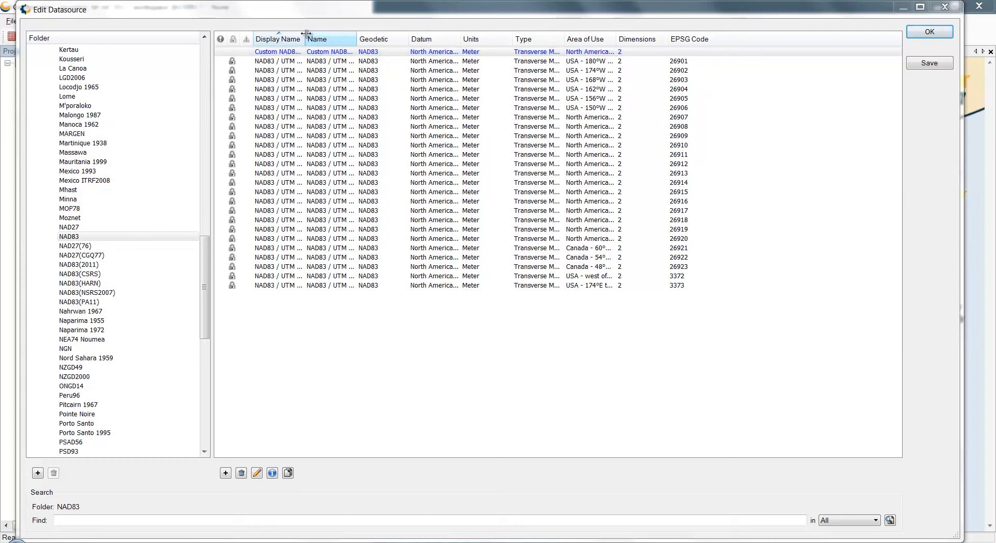
left_click_drag(306, 34, 344, 33)
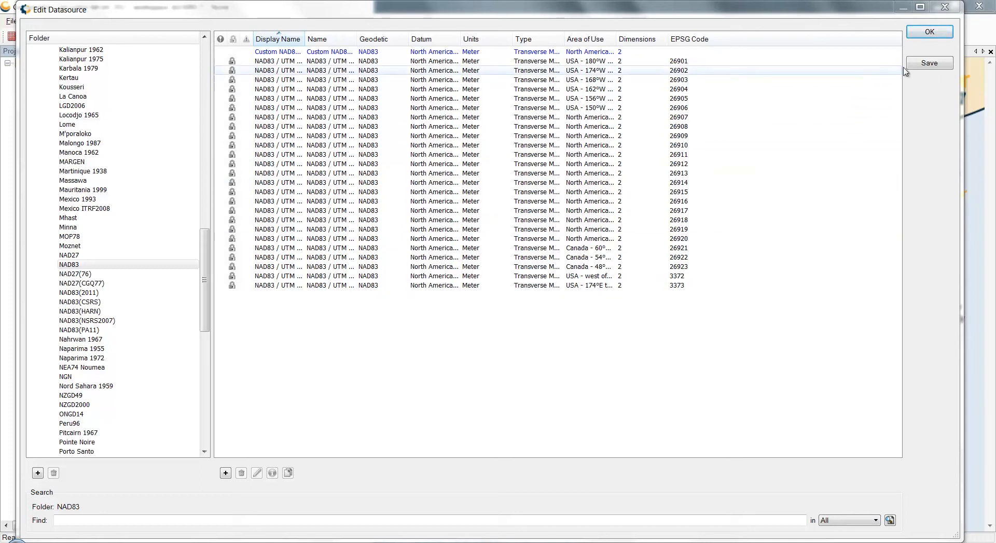
left_click(930, 32)
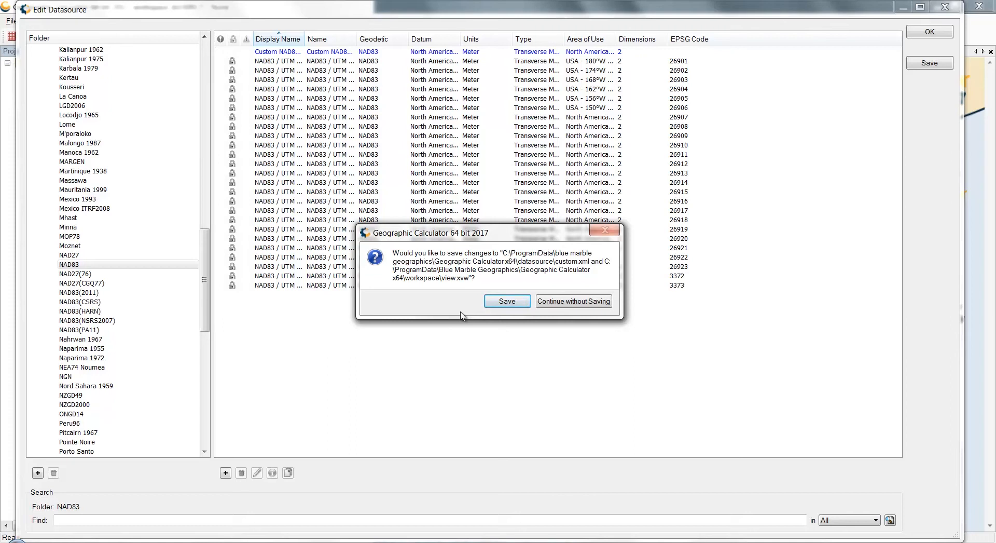
left_click(502, 307)
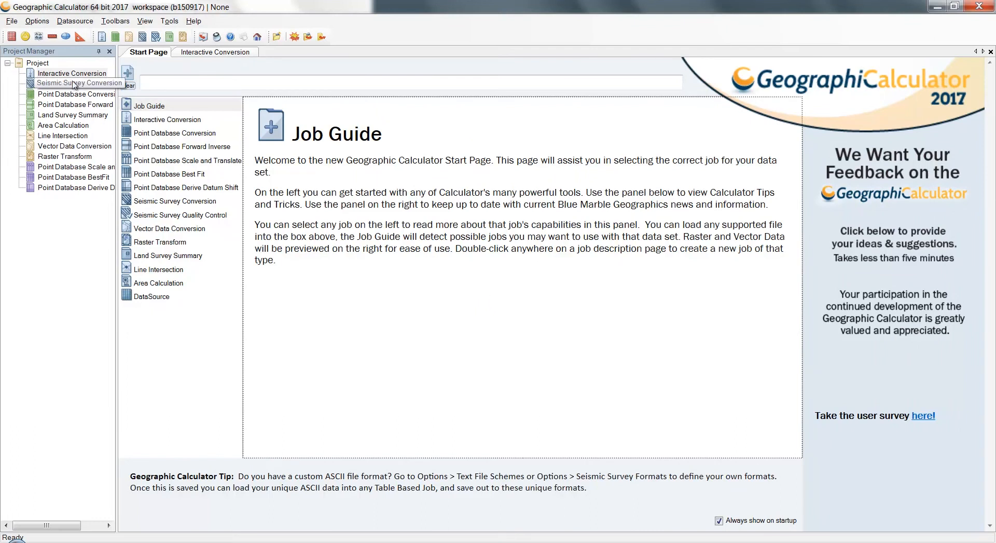
Open the Interactive Conversion job and start choosing its source coordinate system without limiting the choices by geographic area
double_click(72, 76)
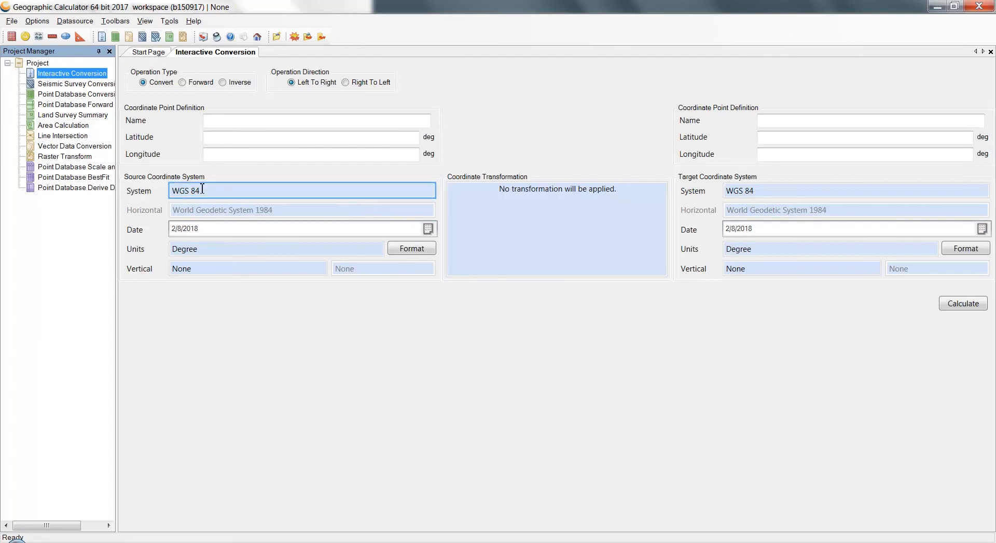
double_click(212, 191)
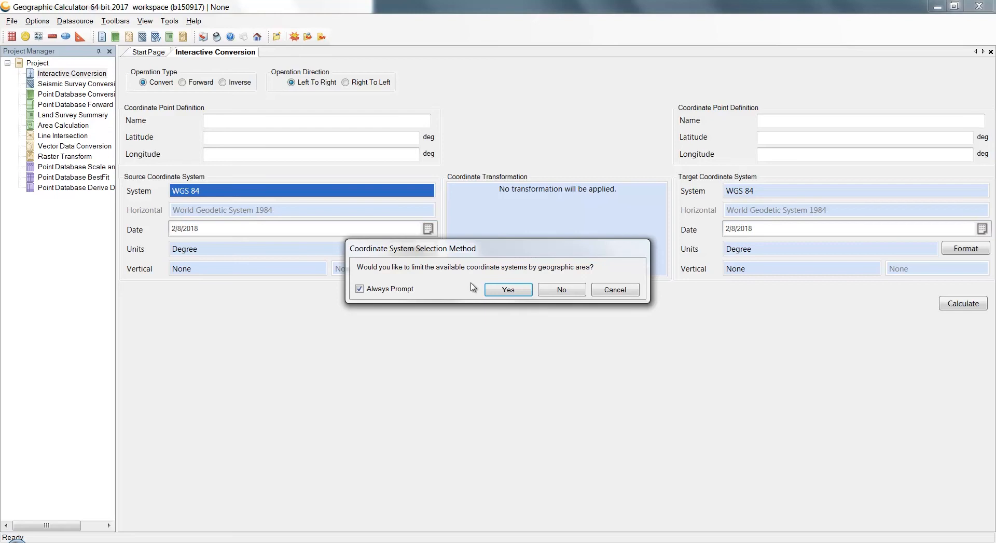
left_click(562, 290)
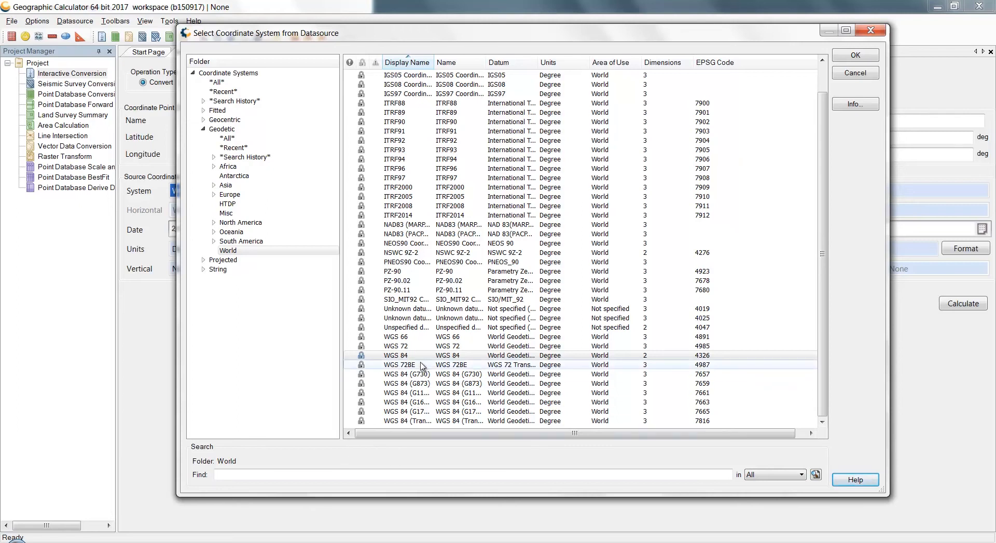
List the WGS84 coordinate systems in the projected UTM folder as choices for the source
right_click(421, 356)
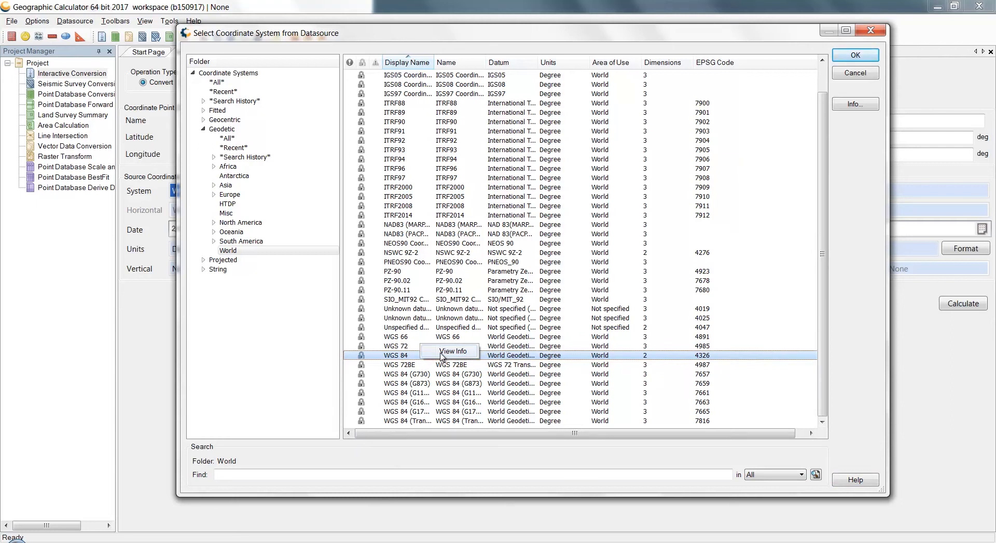
left_click(301, 372)
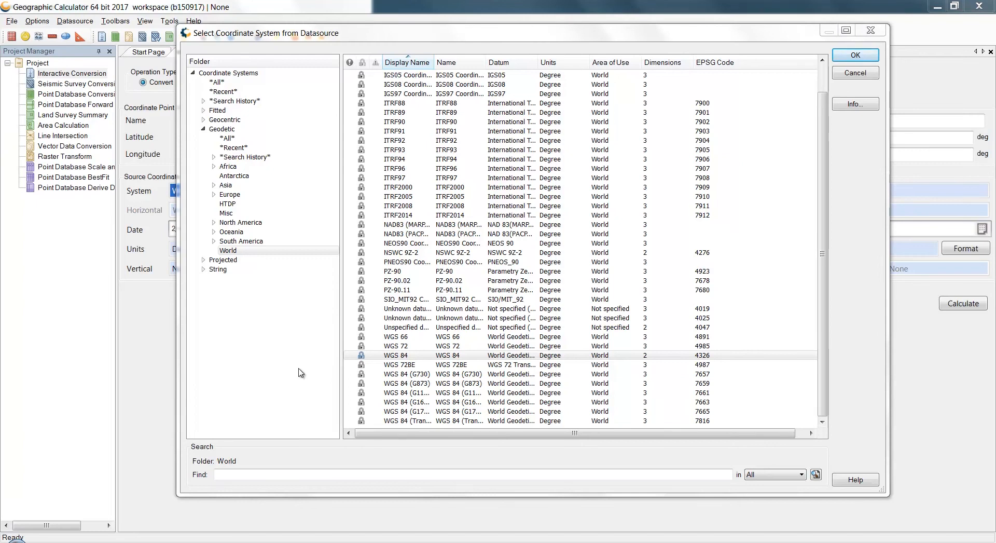
left_click(203, 261)
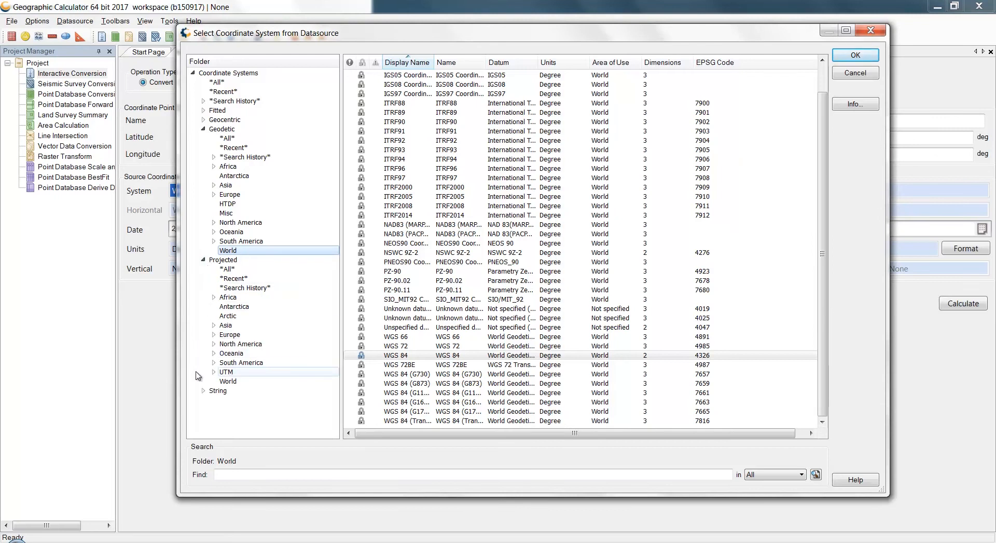
left_click(213, 372)
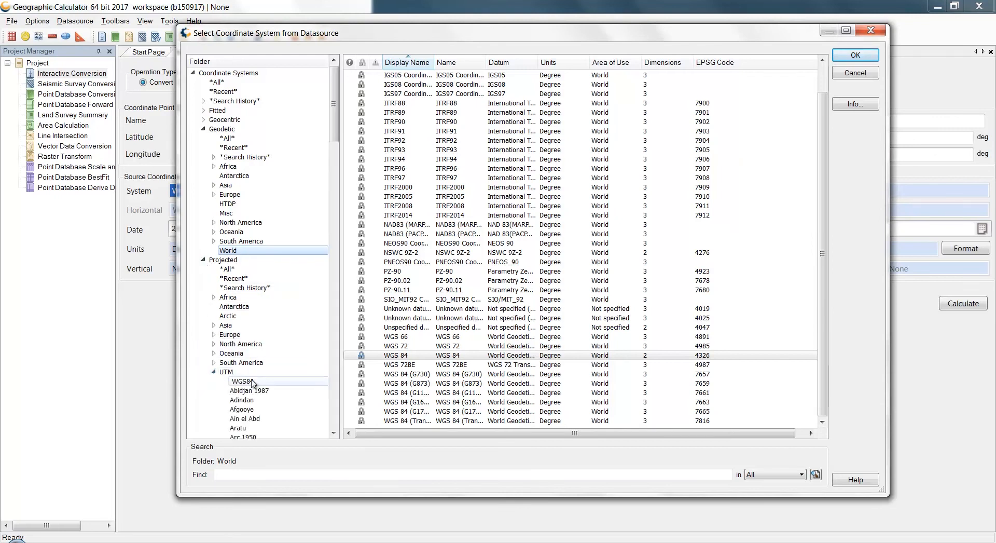
scroll(257, 374, "down", 2)
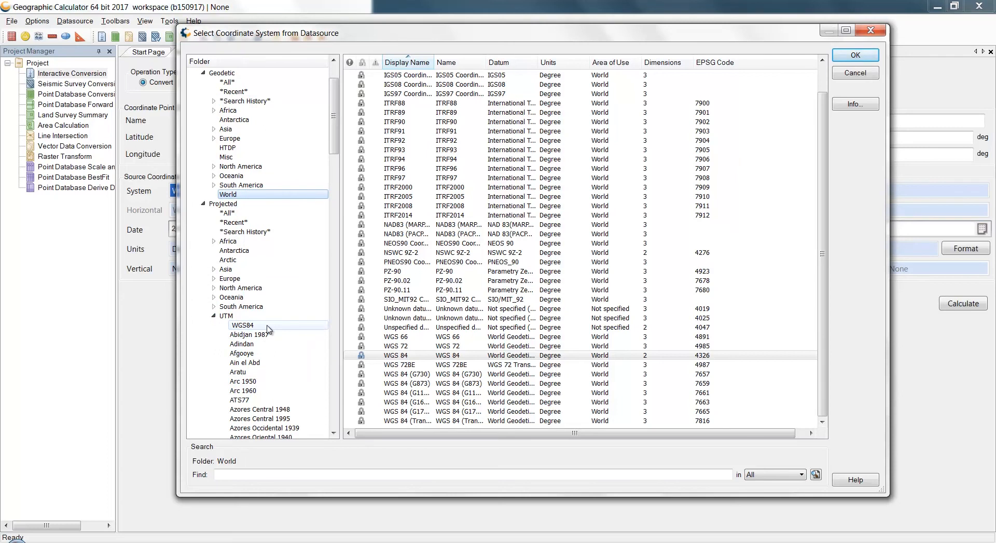
left_click(269, 327)
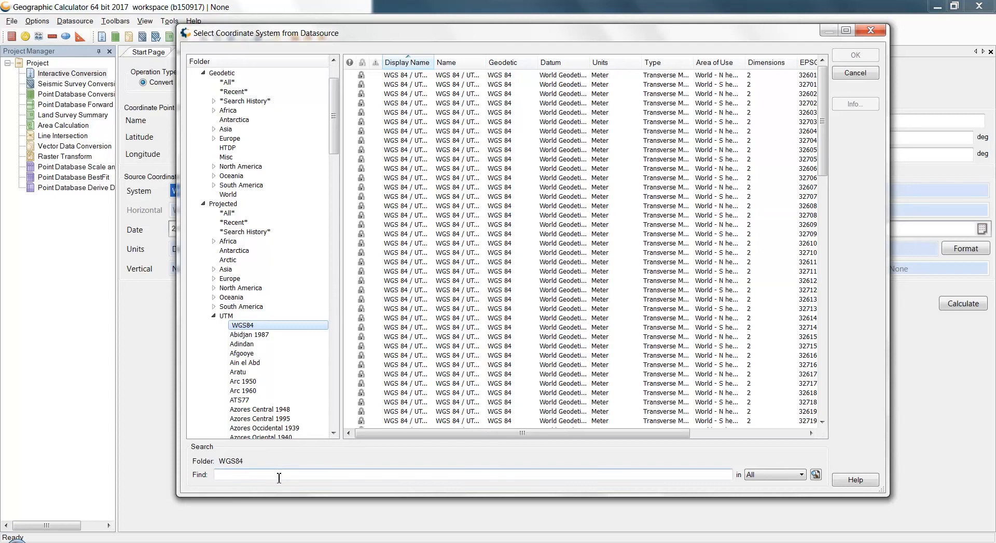
Widen the Display Name column and choose WGS 84 / UTM zone 32N as the source coordinate system
left_click(435, 63)
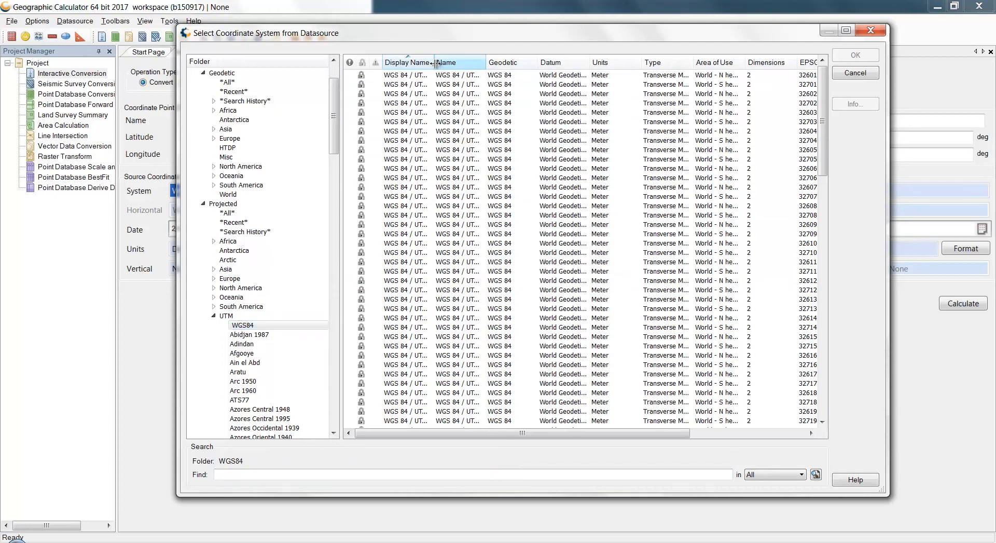
left_click_drag(436, 63, 508, 63)
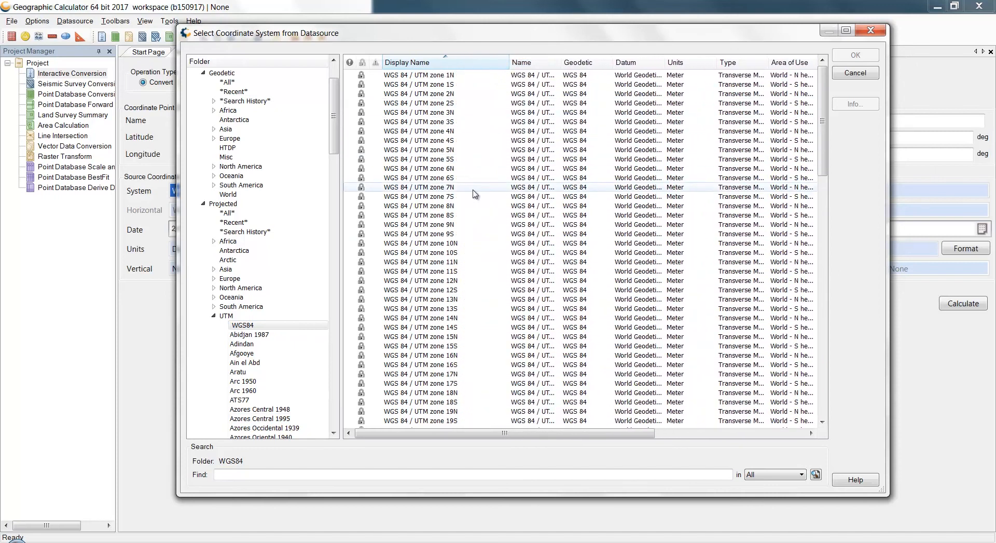
scroll(454, 223, "down", 14)
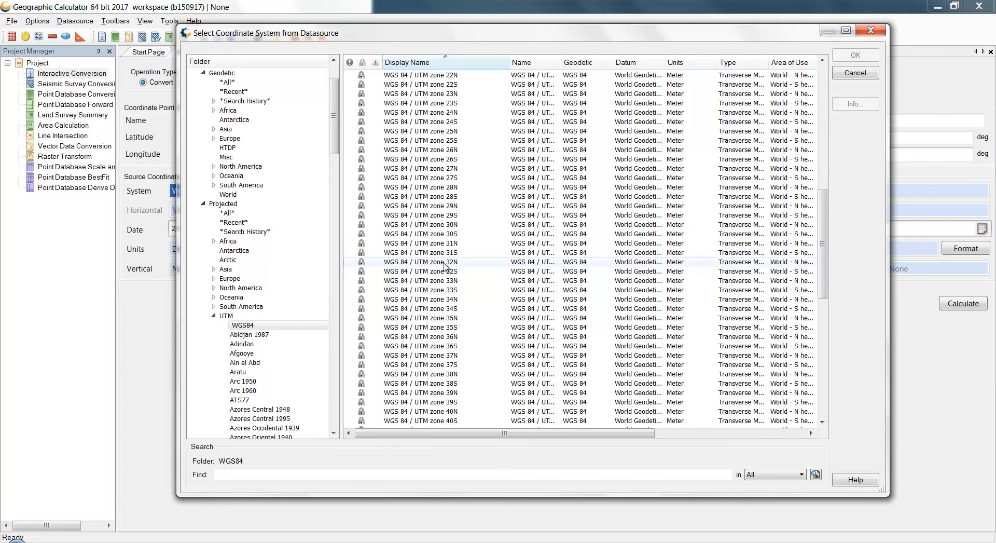
left_click(444, 263)
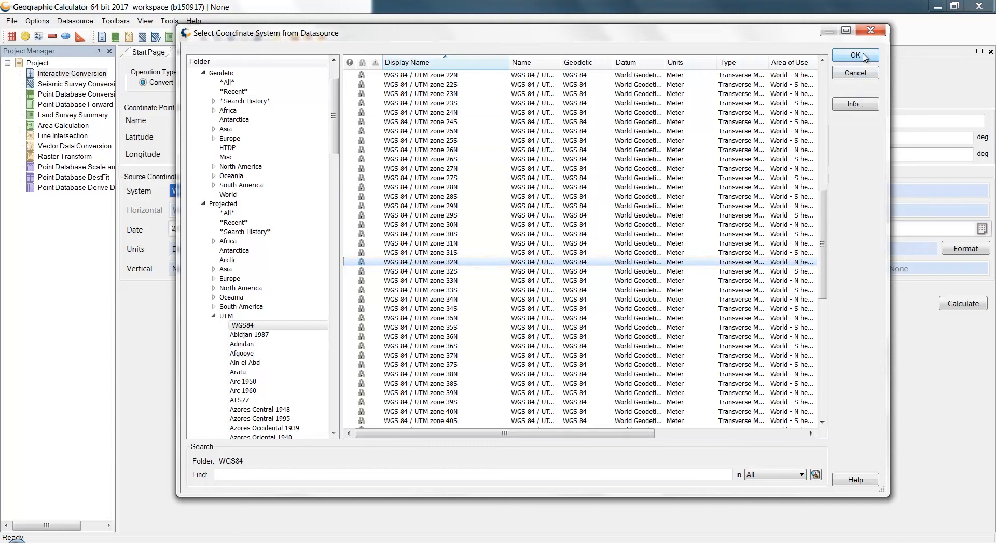
left_click(864, 57)
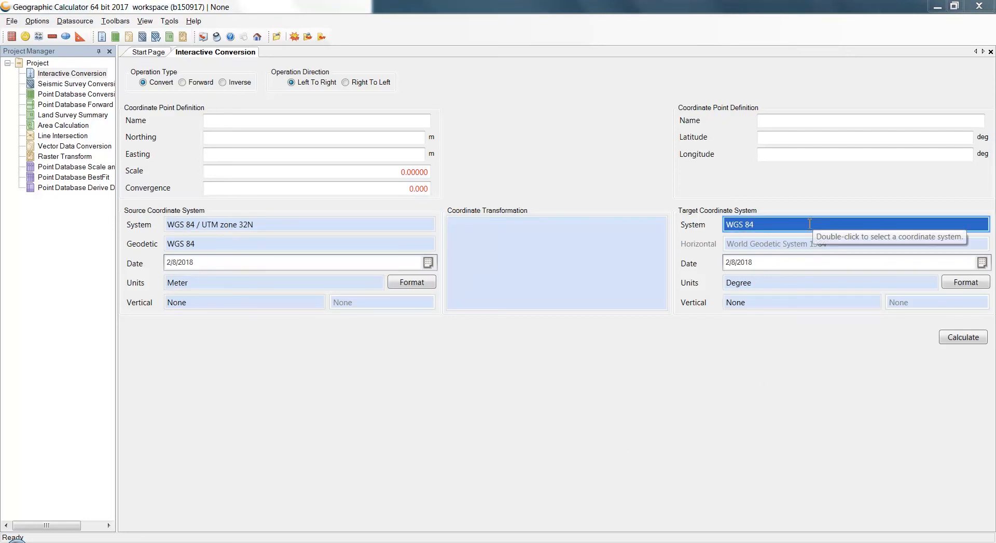
Set the target coordinate system to ED50 / UTM zone 32N from the projected UTM systems, without limiting the choices by geographic area
double_click(810, 223)
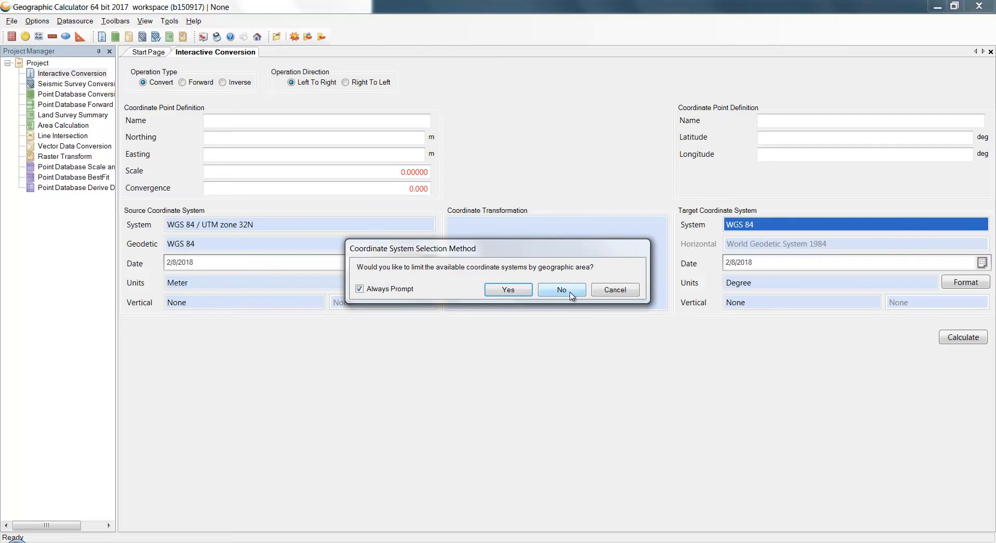
left_click(561, 289)
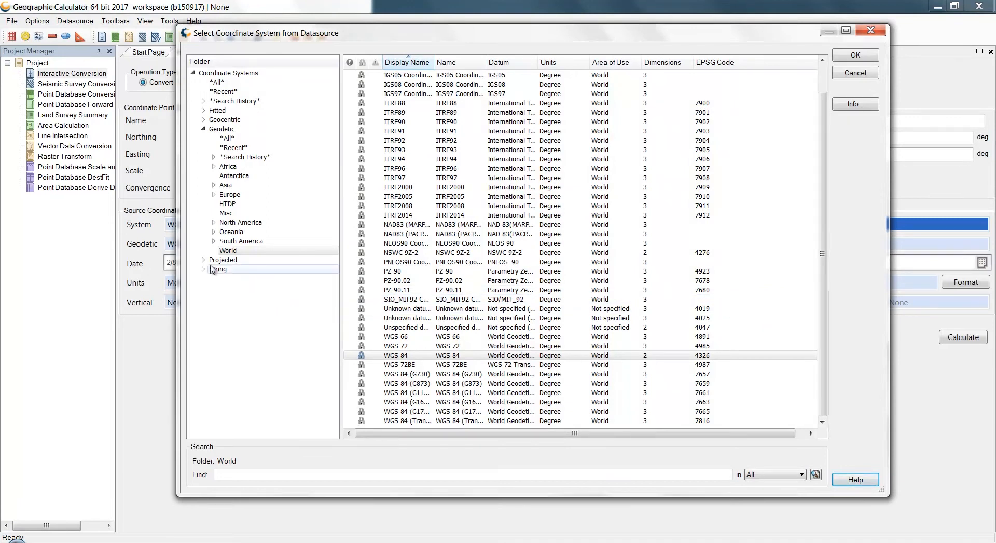
left_click(203, 260)
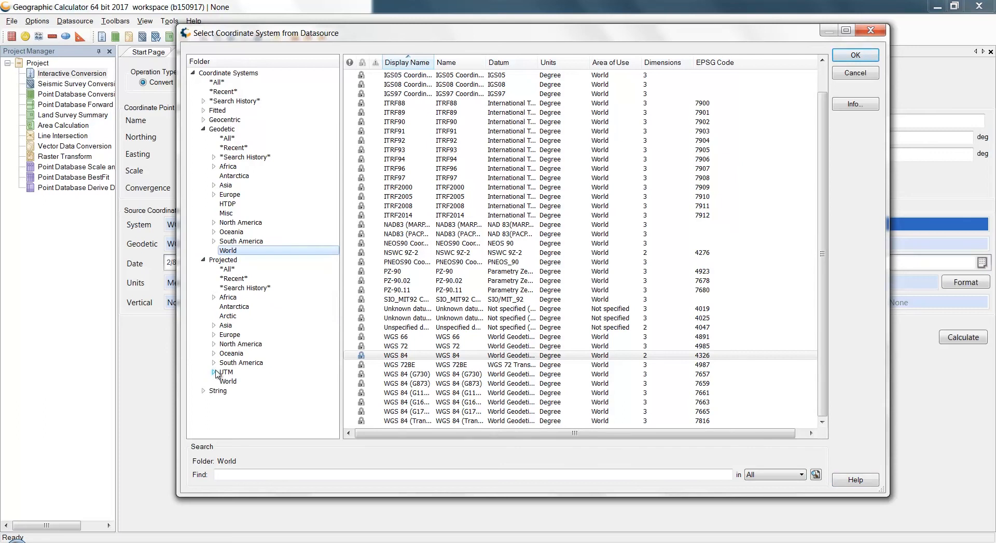
left_click(214, 372)
scroll(218, 384, "down", 11)
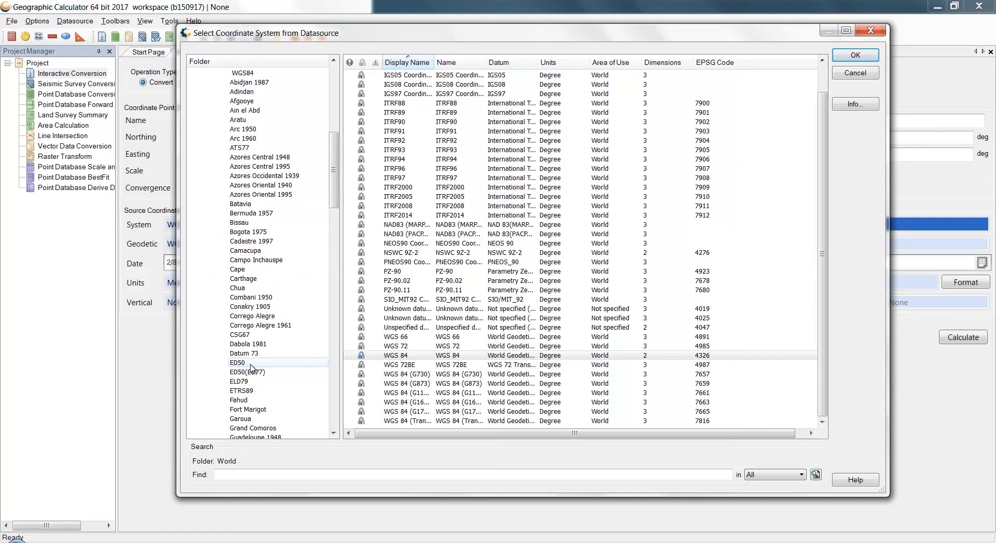
left_click(251, 364)
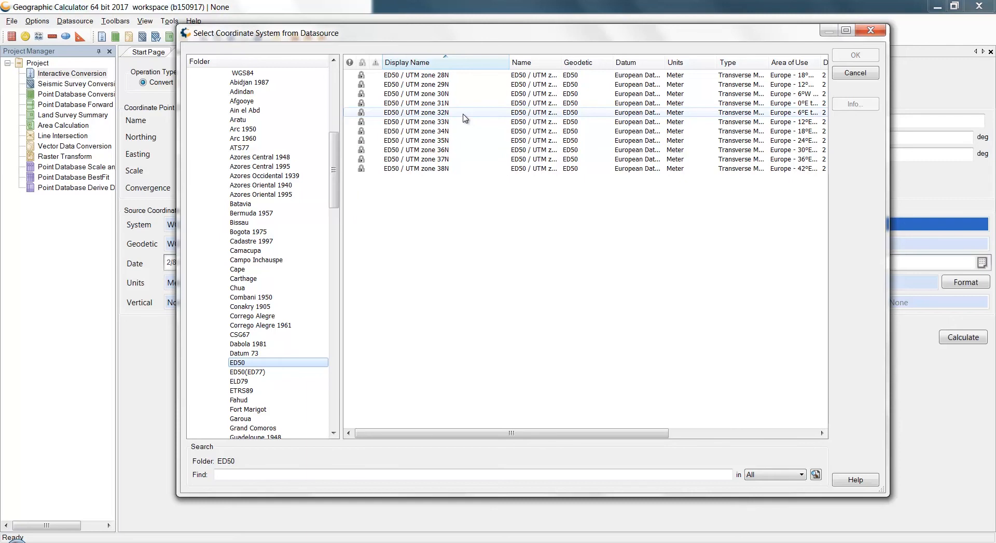
double_click(464, 114)
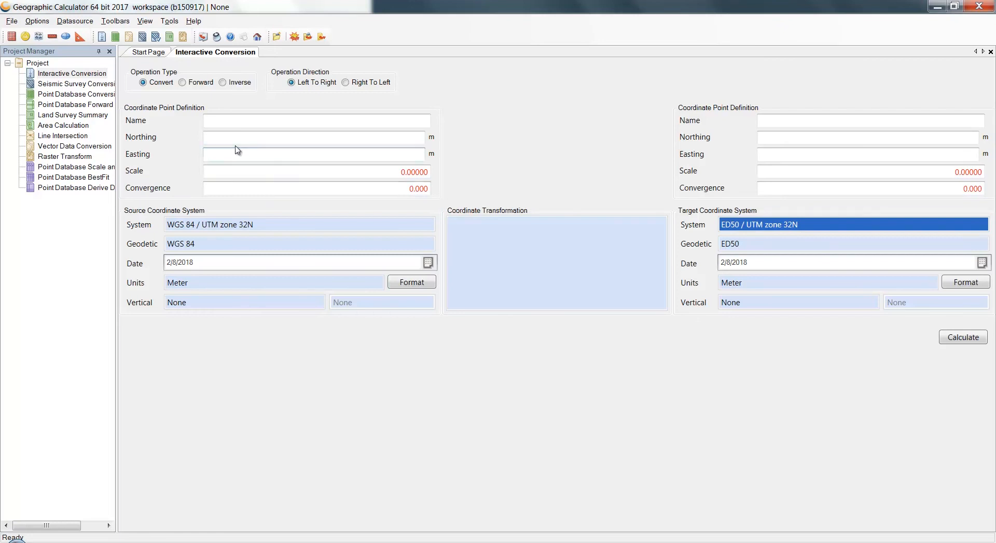
Enter a source point with northing 5582412.12 m and easting 476904.71 m
left_click(237, 141)
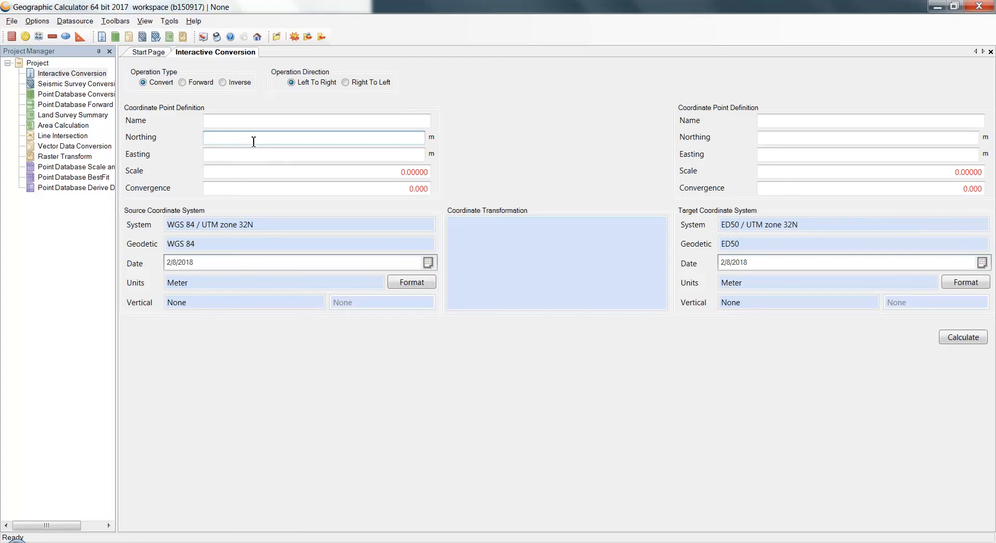
type("5582412.12")
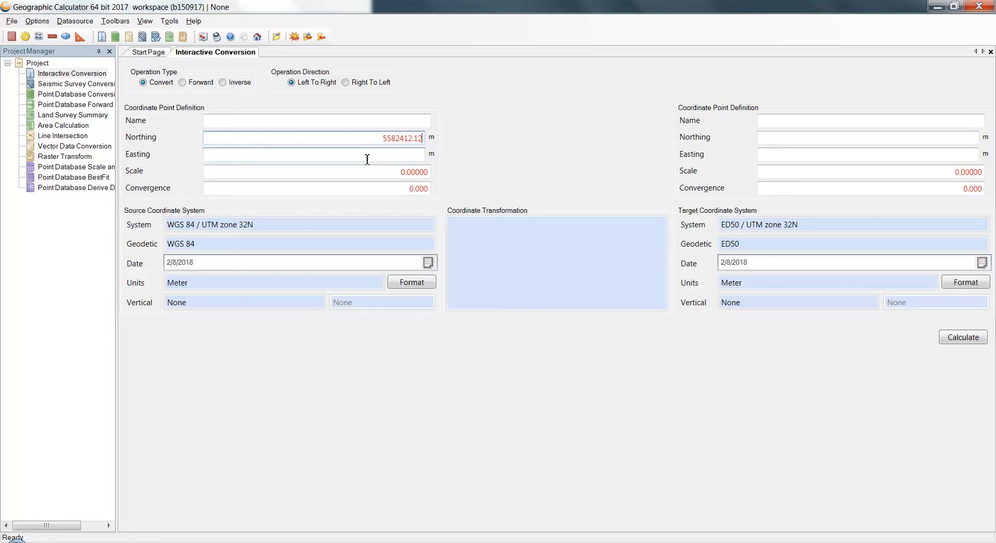
left_click(367, 159)
type("476")
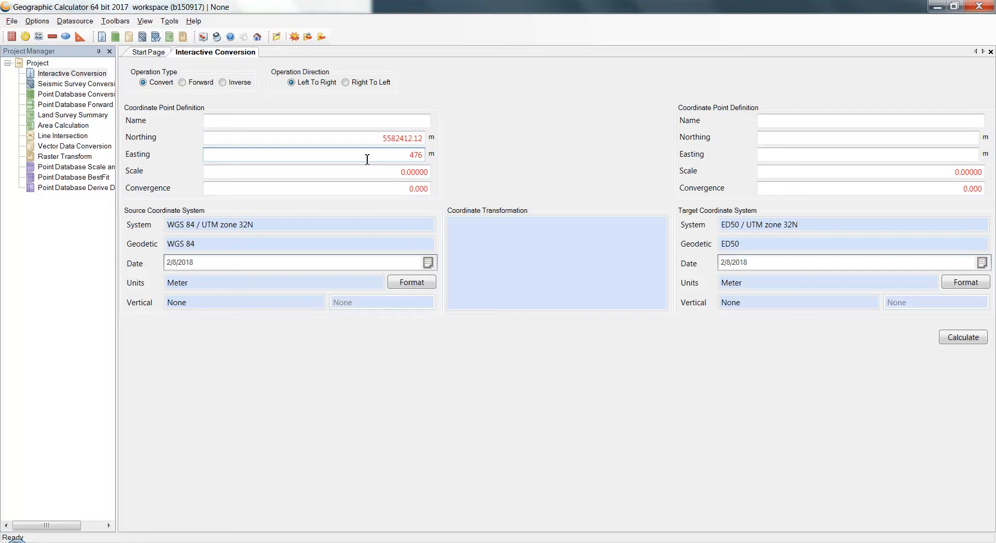
type("904.71")
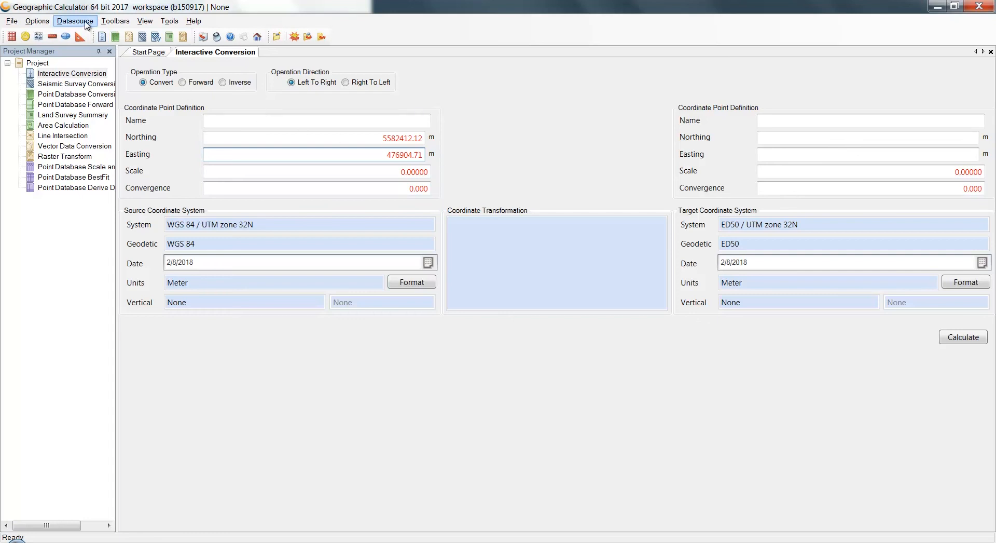
Review the single datum transformations defined for Europe in the datasource, and return to the conversion job
left_click(86, 24)
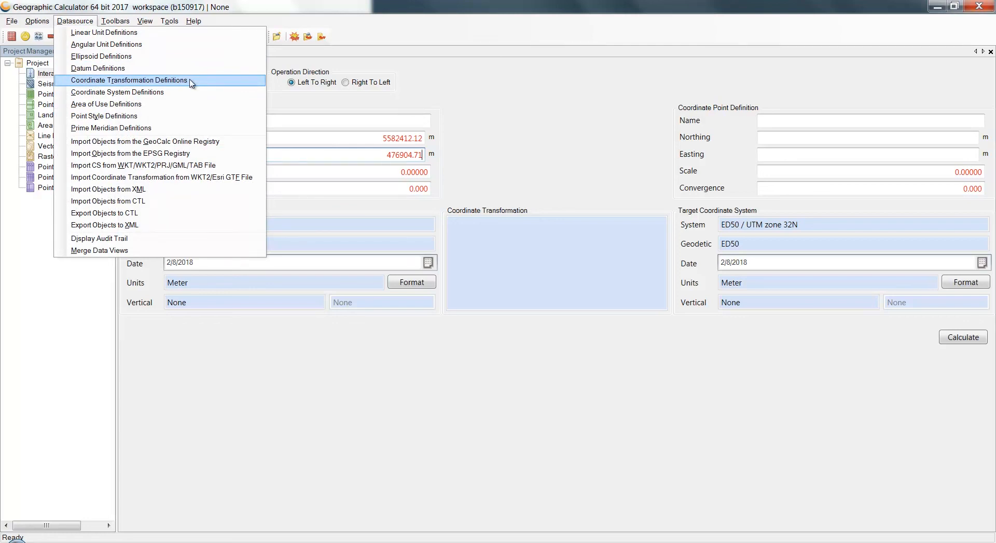
left_click(192, 81)
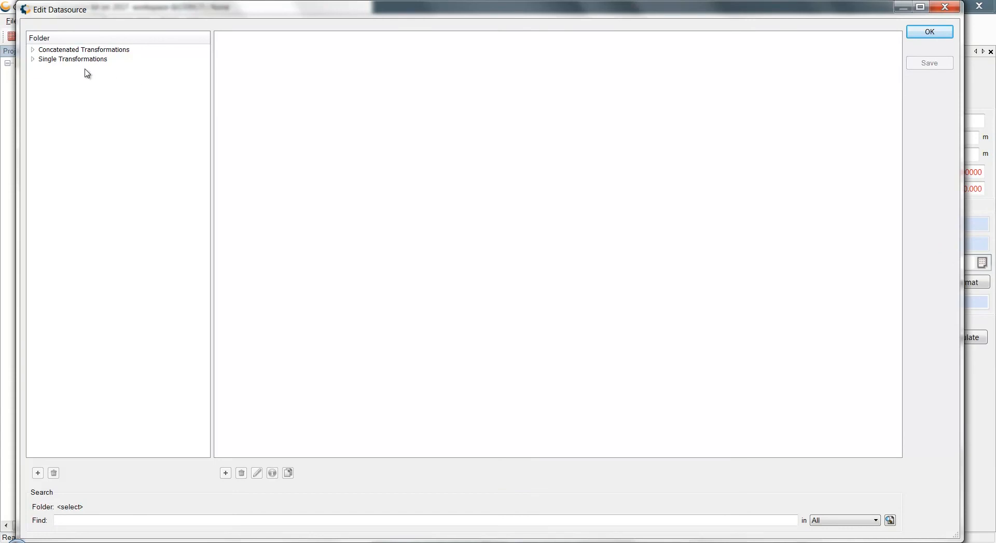
left_click(33, 59)
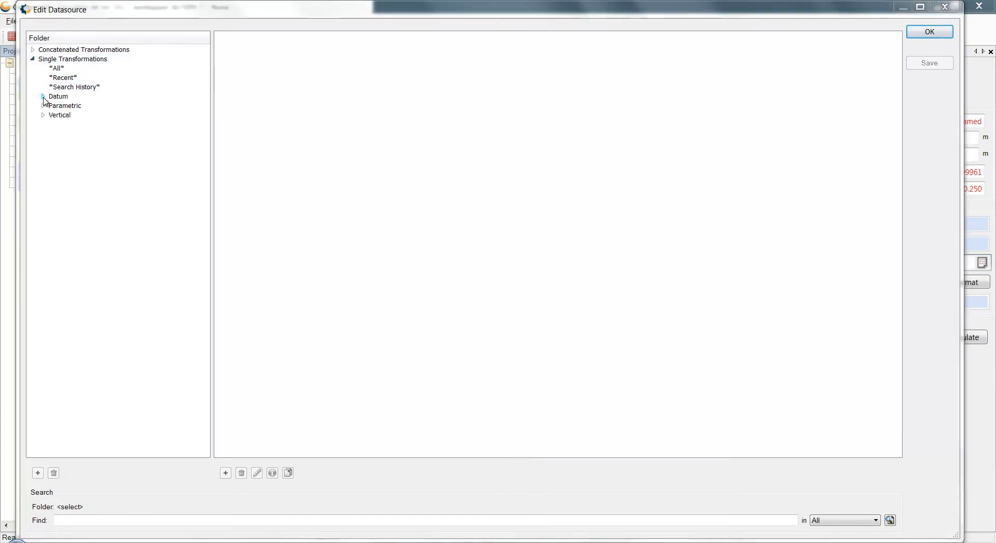
left_click(43, 96)
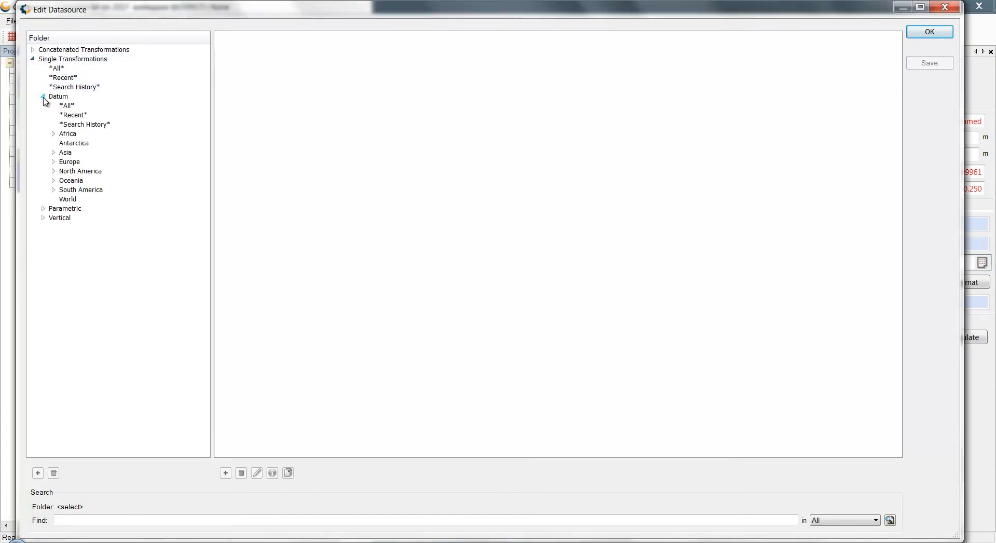
left_click(68, 163)
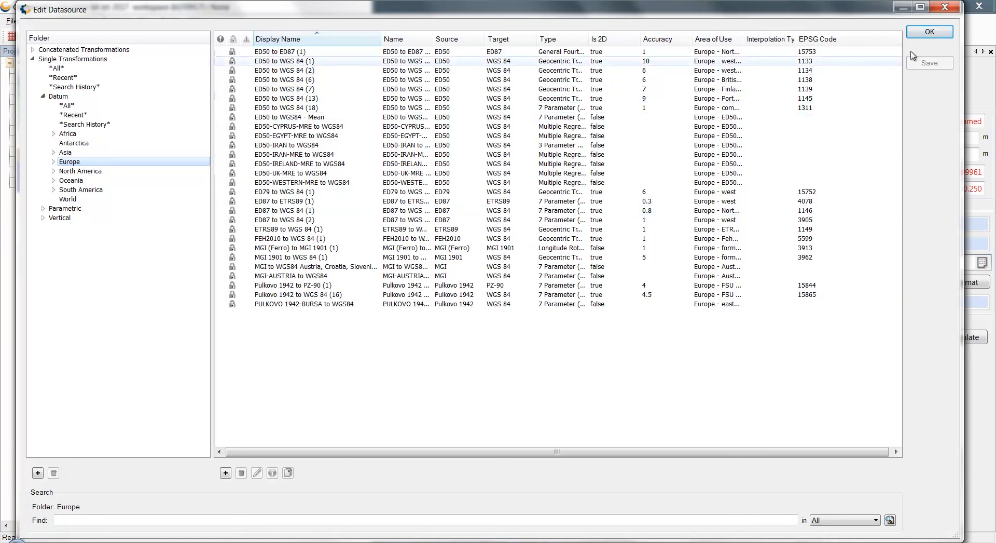
left_click(929, 32)
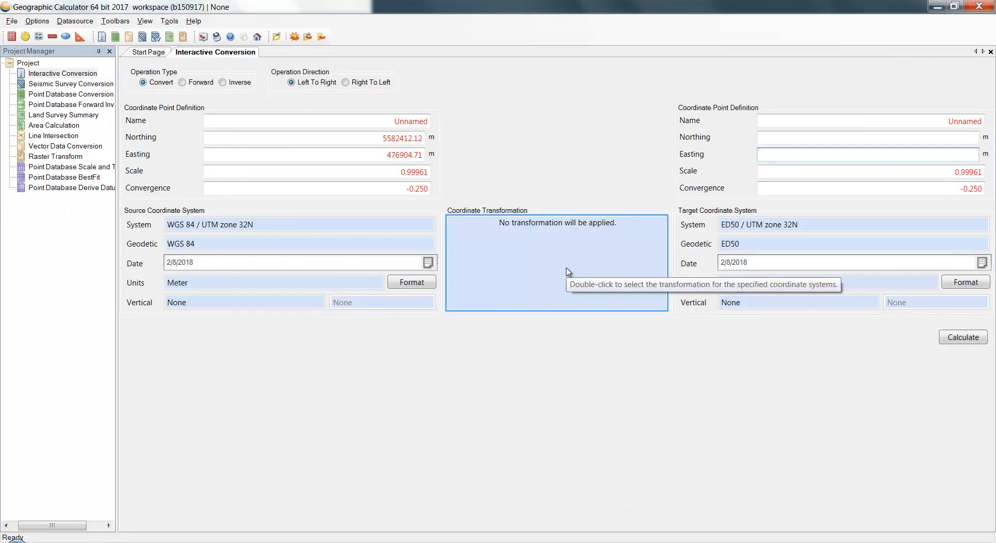
Select ED50 to WGS 84 (18) from the European datum transformations as the job's horizontal transformation
double_click(568, 271)
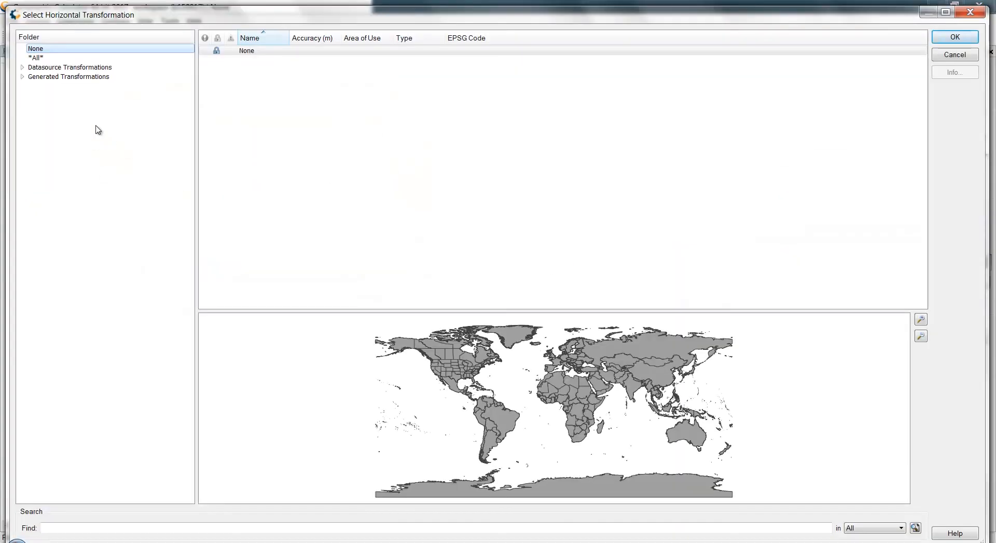
left_click(22, 67)
left_click(33, 76)
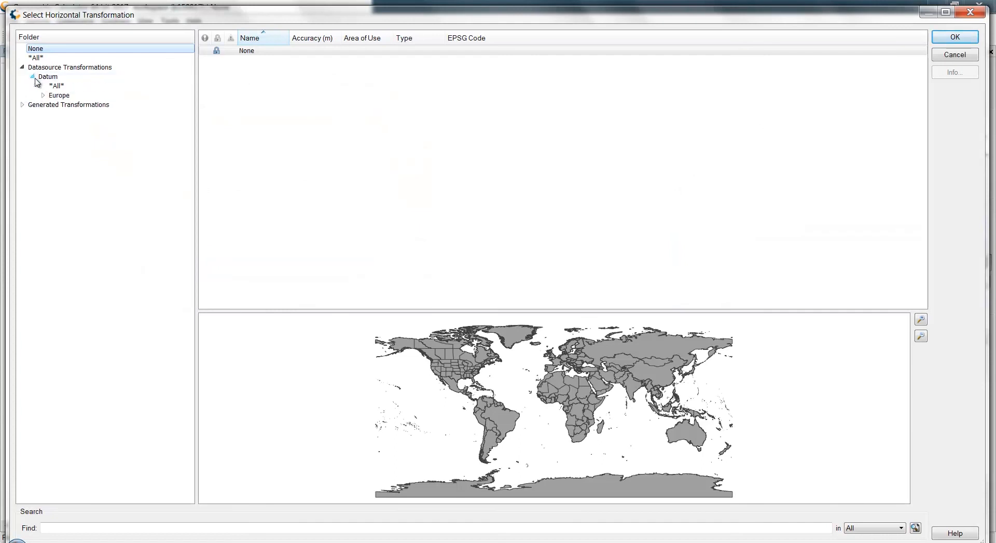
left_click(59, 95)
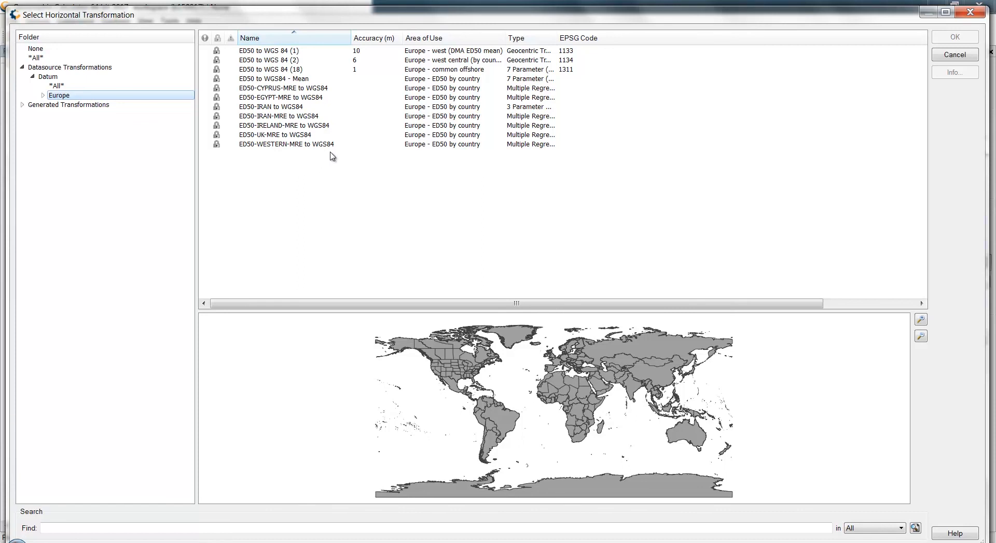
left_click(346, 72)
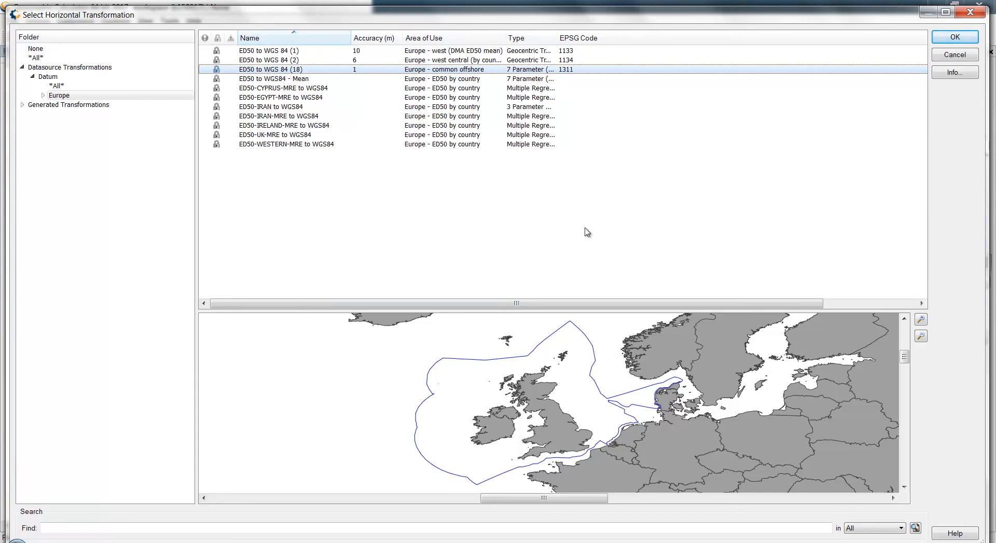
Review the definition of the ED50 to WGS 84 (18) transformation and the extents of its area of use
right_click(623, 72)
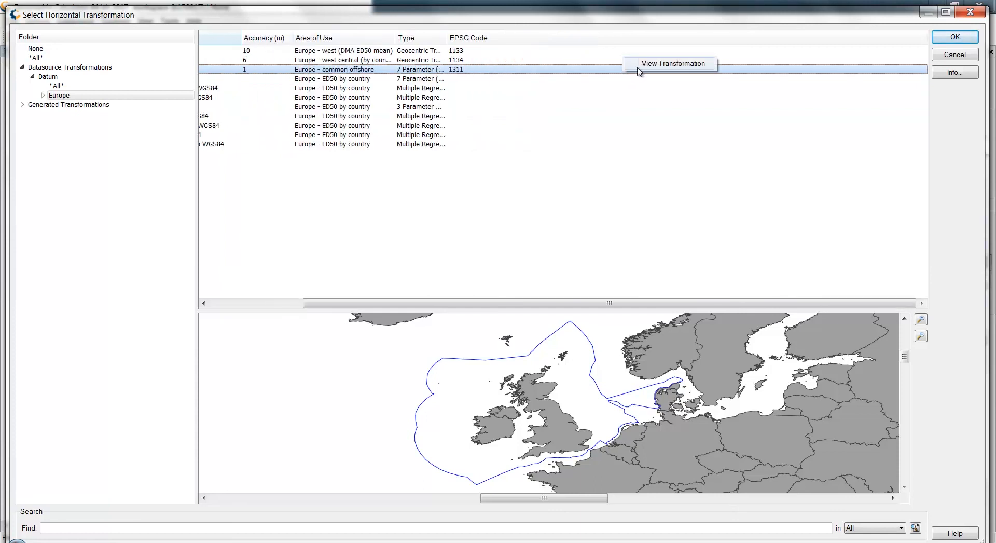
left_click(637, 66)
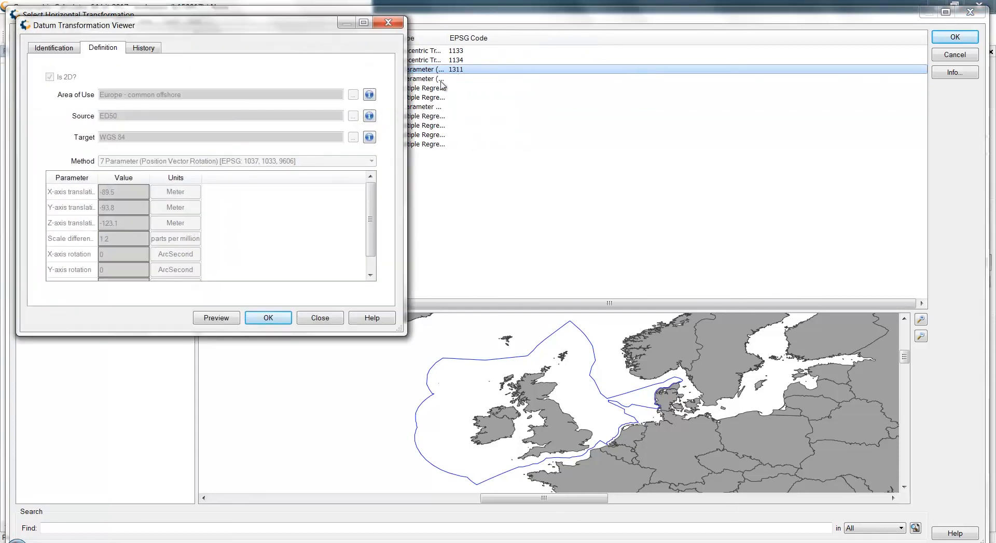
left_click(370, 97)
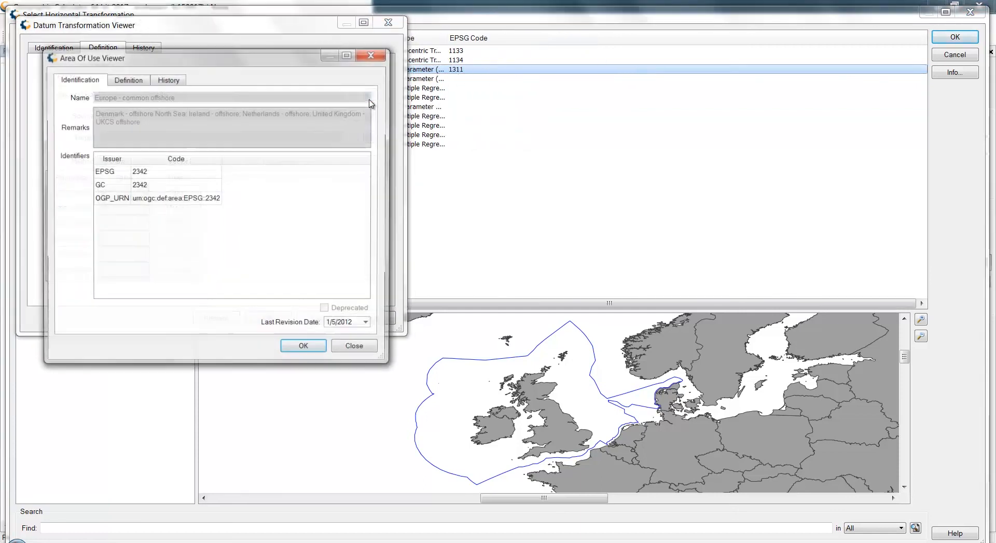
left_click(128, 81)
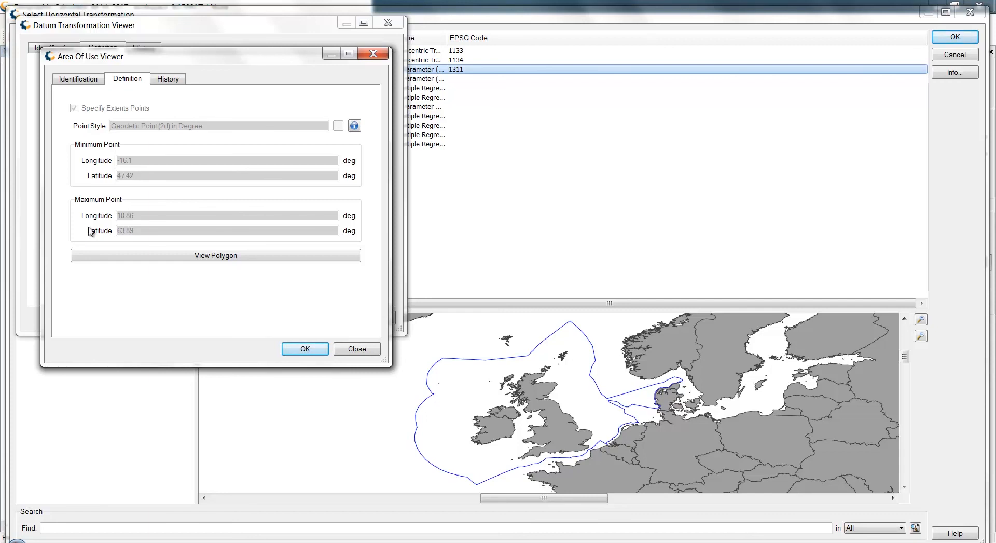
left_click(305, 350)
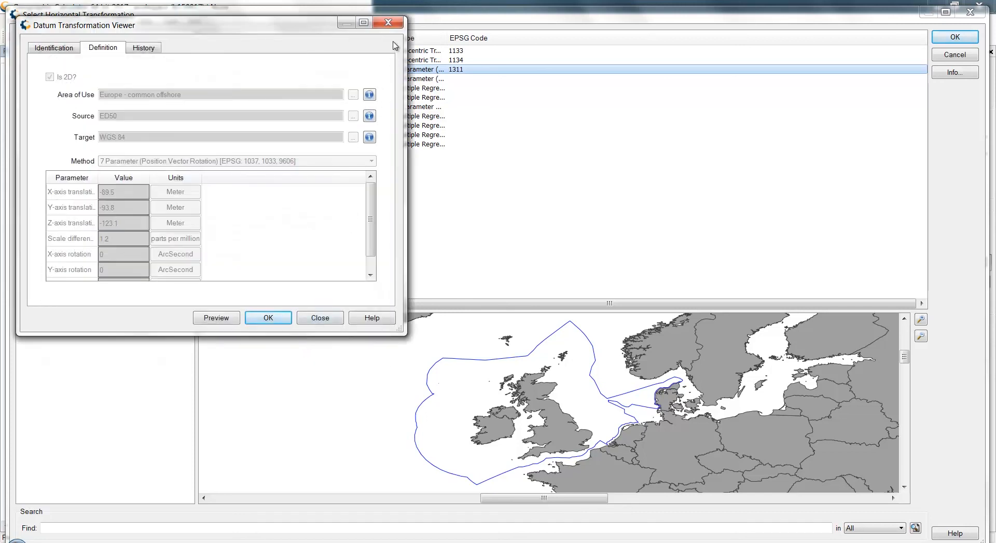
left_click(388, 22)
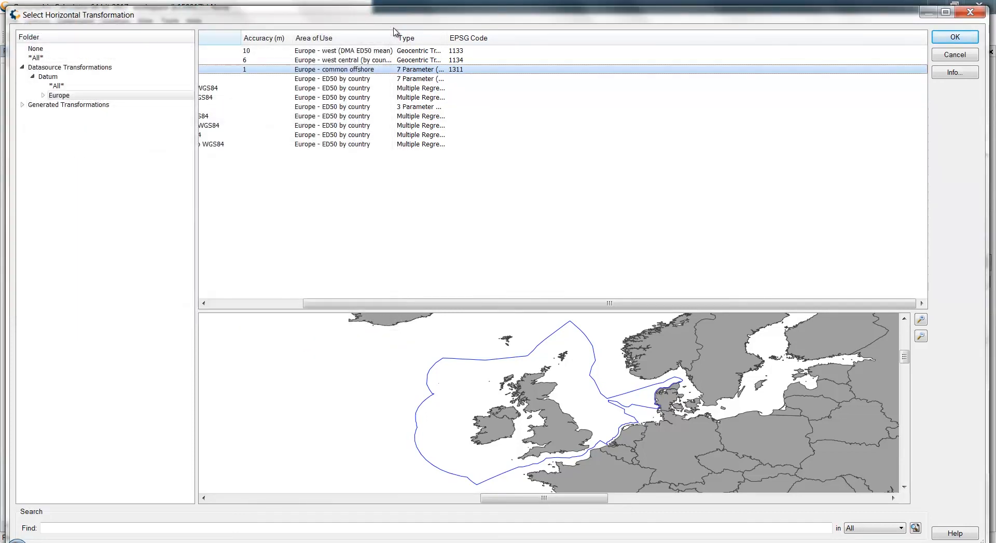
Apply ED50 to WGS 84 (2) as the horizontal transformation and calculate the converted point in ED50 / UTM zone 32N
left_click_drag(396, 304, 280, 306)
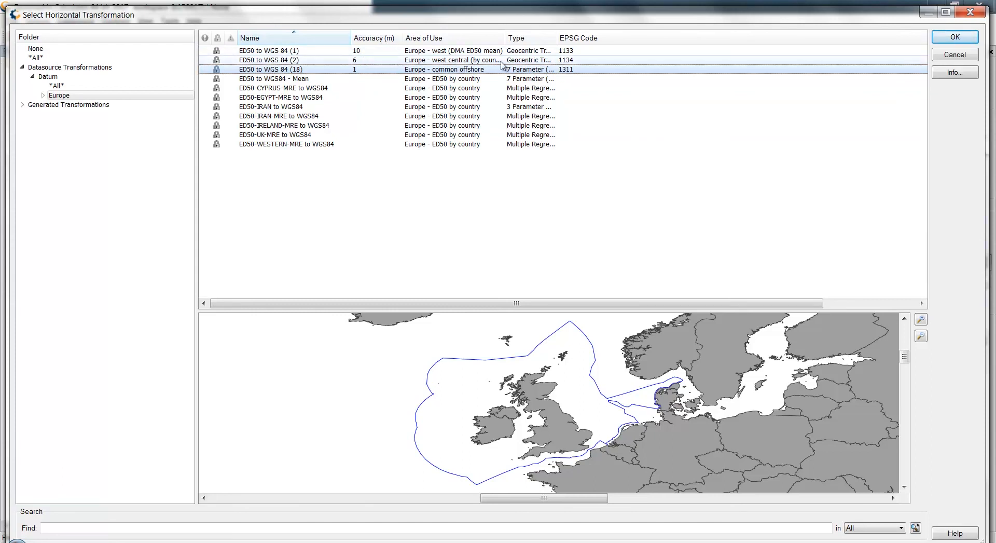
left_click(477, 52)
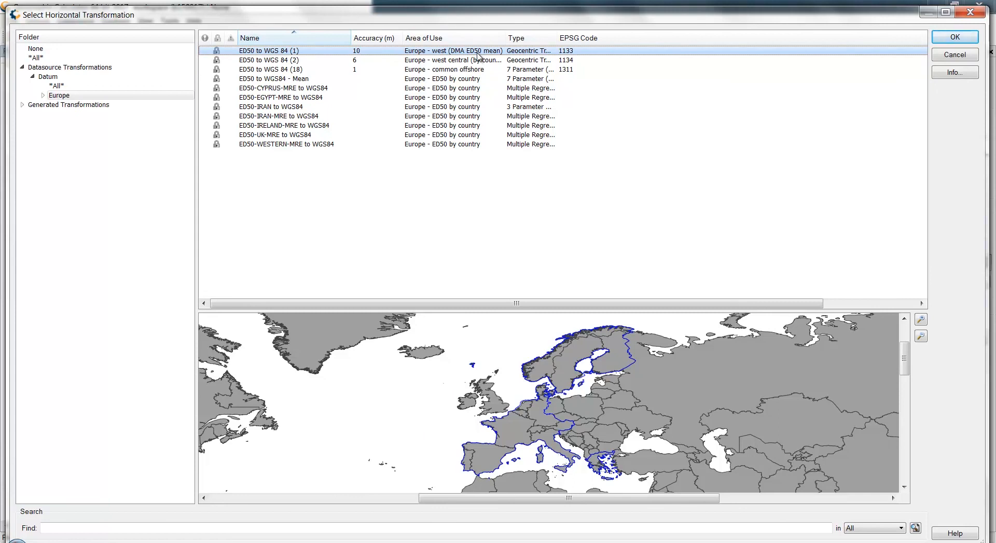
left_click(475, 60)
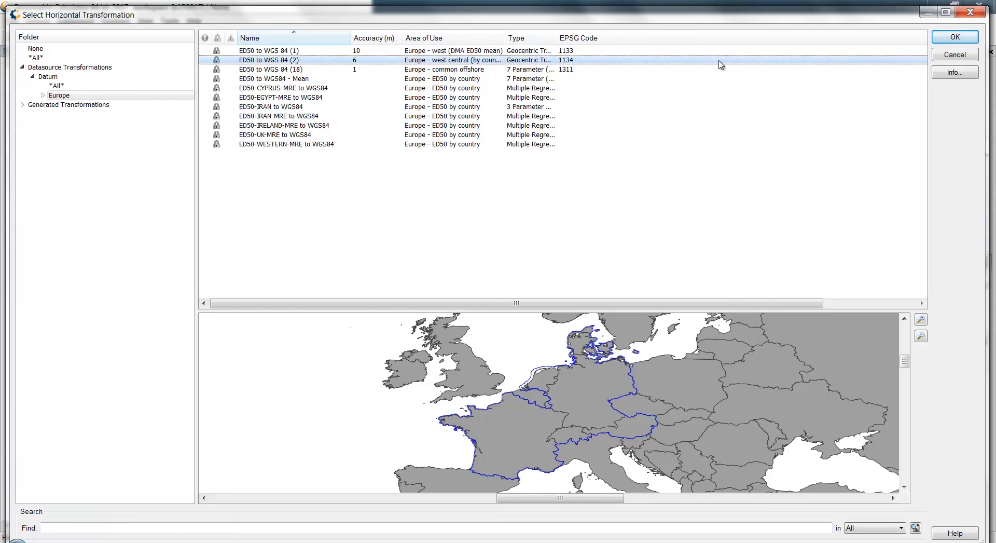
left_click(955, 37)
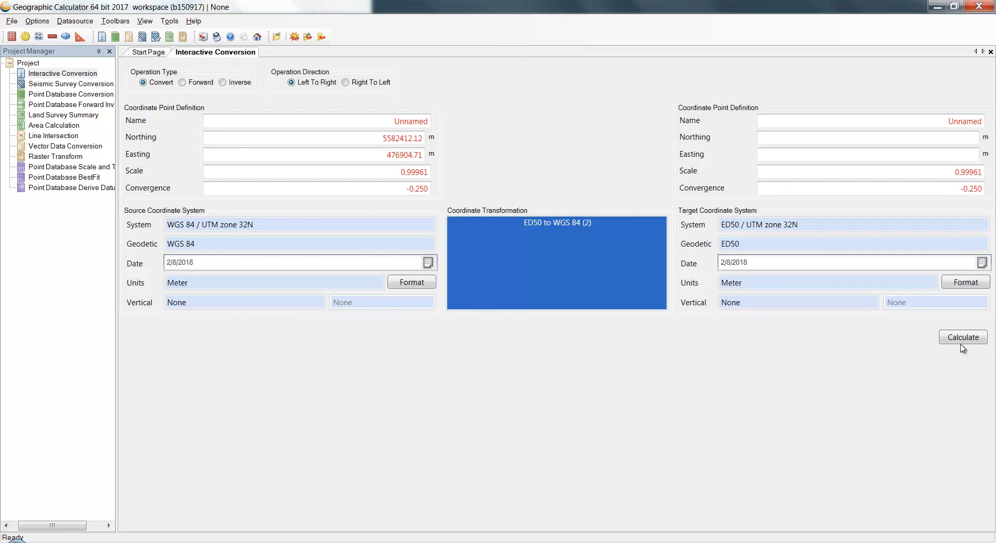
left_click(964, 343)
left_click(965, 339)
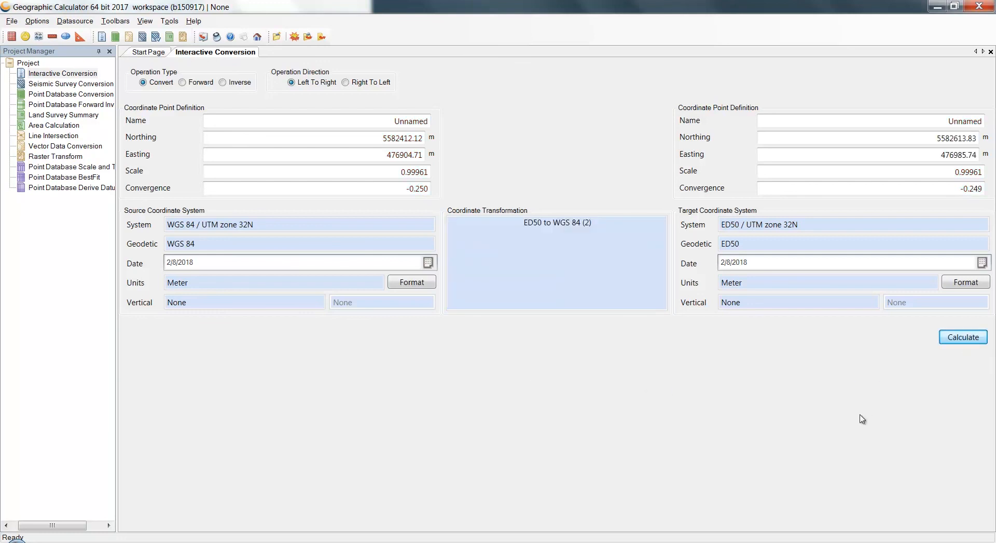